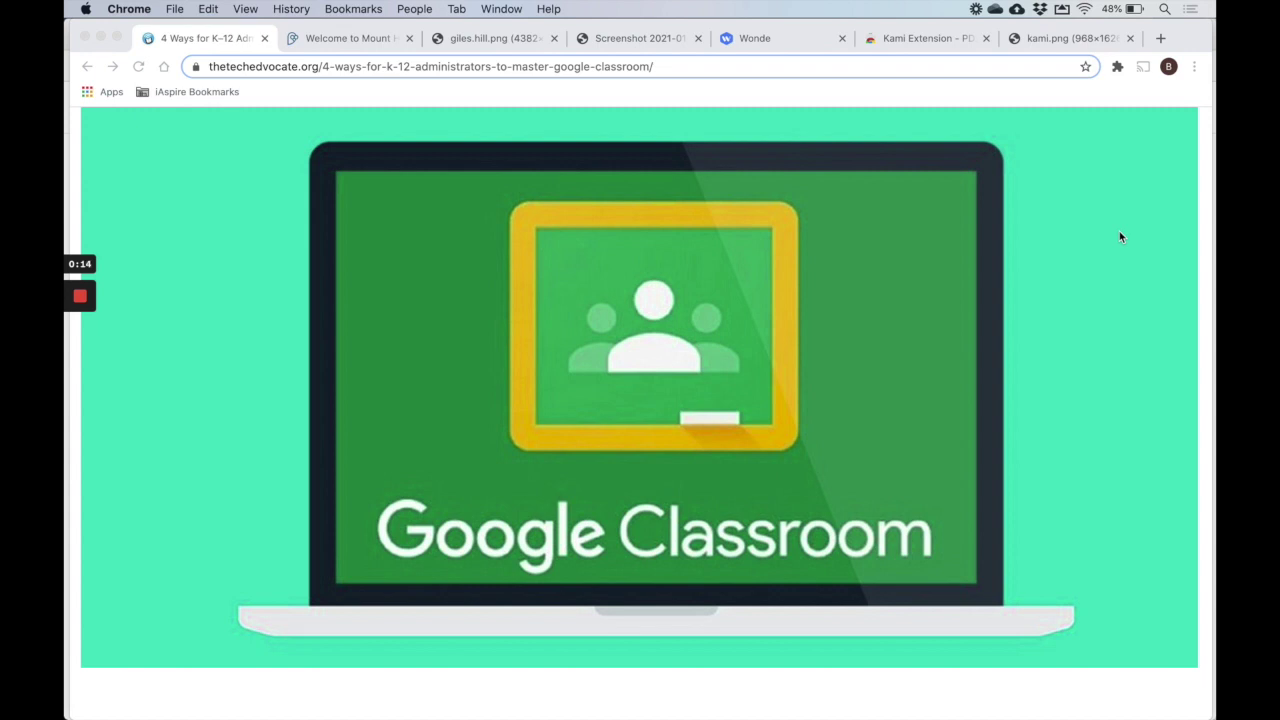
Step: Focus the browser and check which Google account it is signed into
click(1190, 38)
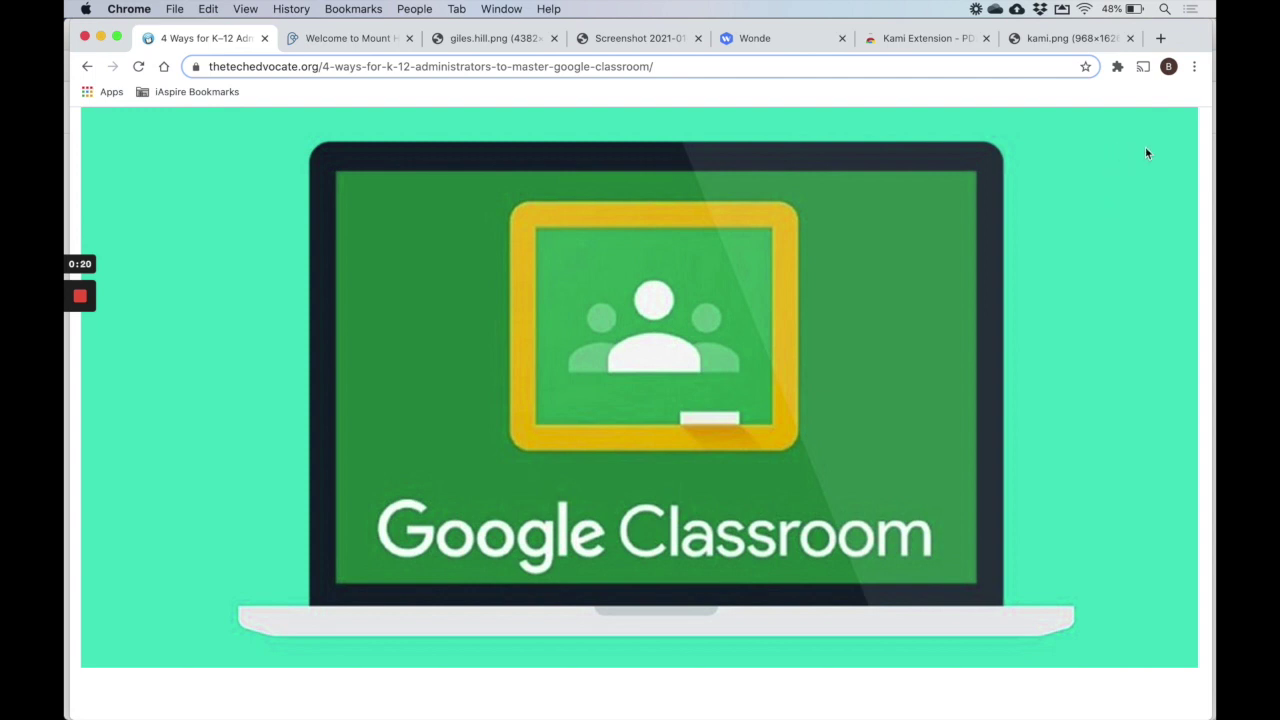
click(1171, 68)
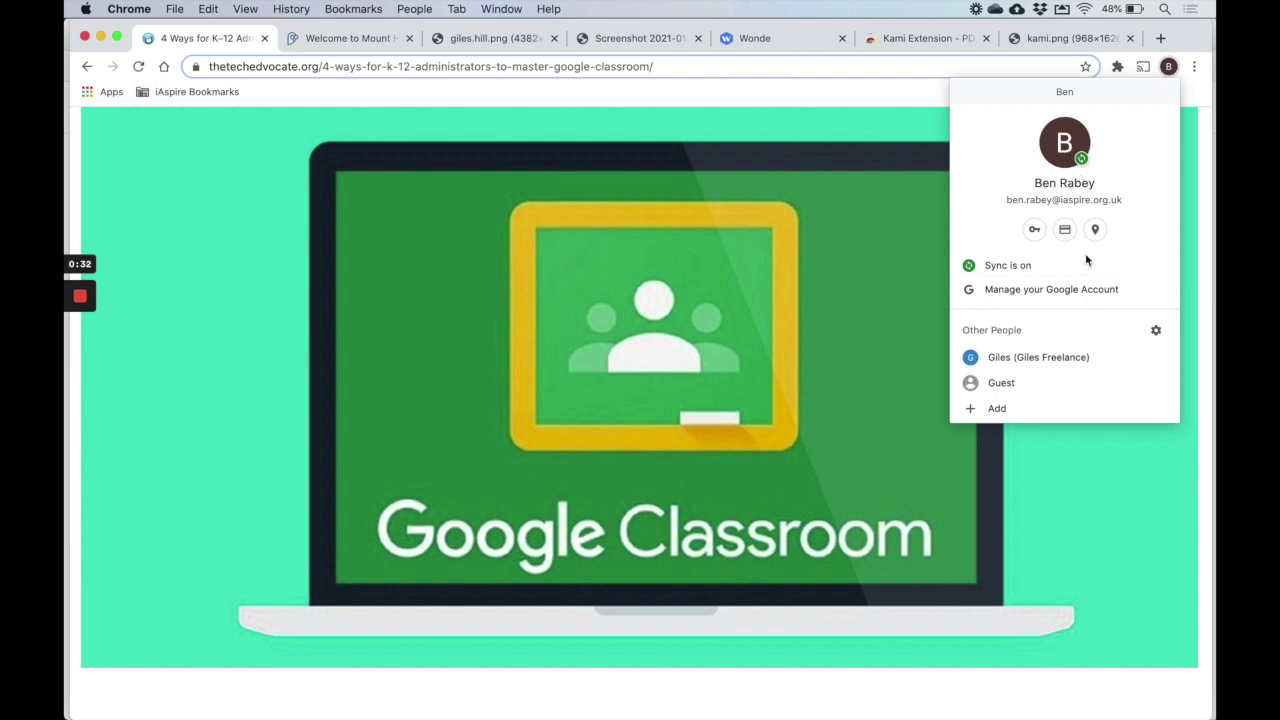
click(1170, 67)
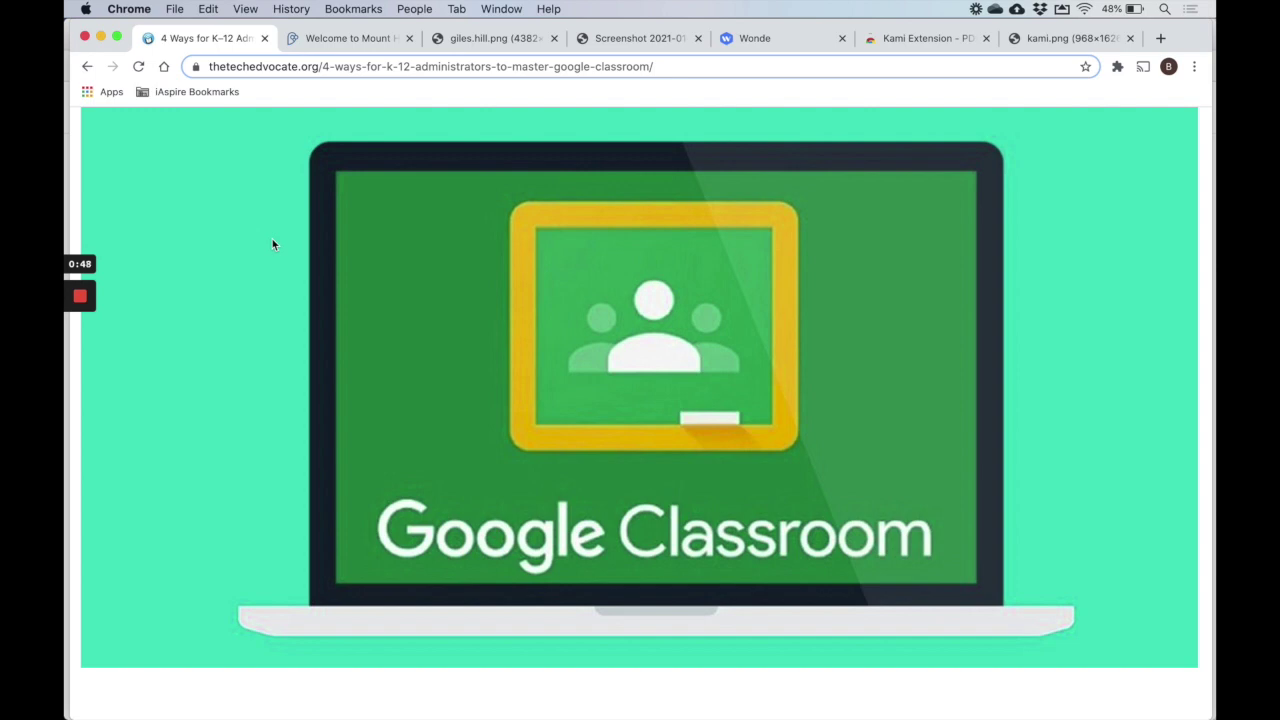
Step: Circle Child Login on the school welcome page and Login with Google on the Wonde screenshot
click(347, 38)
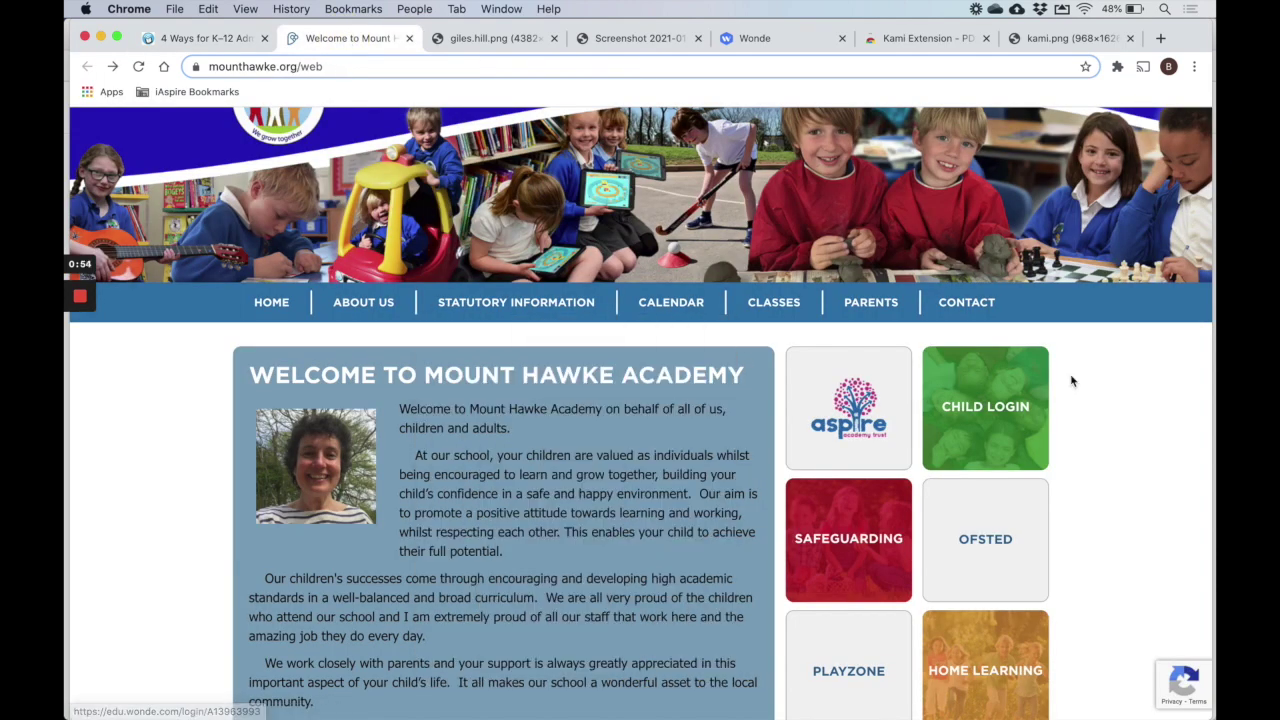
key(alt+t)
mouse_move(994, 322)
mouse_down()
mouse_move(852, 438)
mouse_move(1030, 530)
mouse_move(986, 316)
mouse_up()
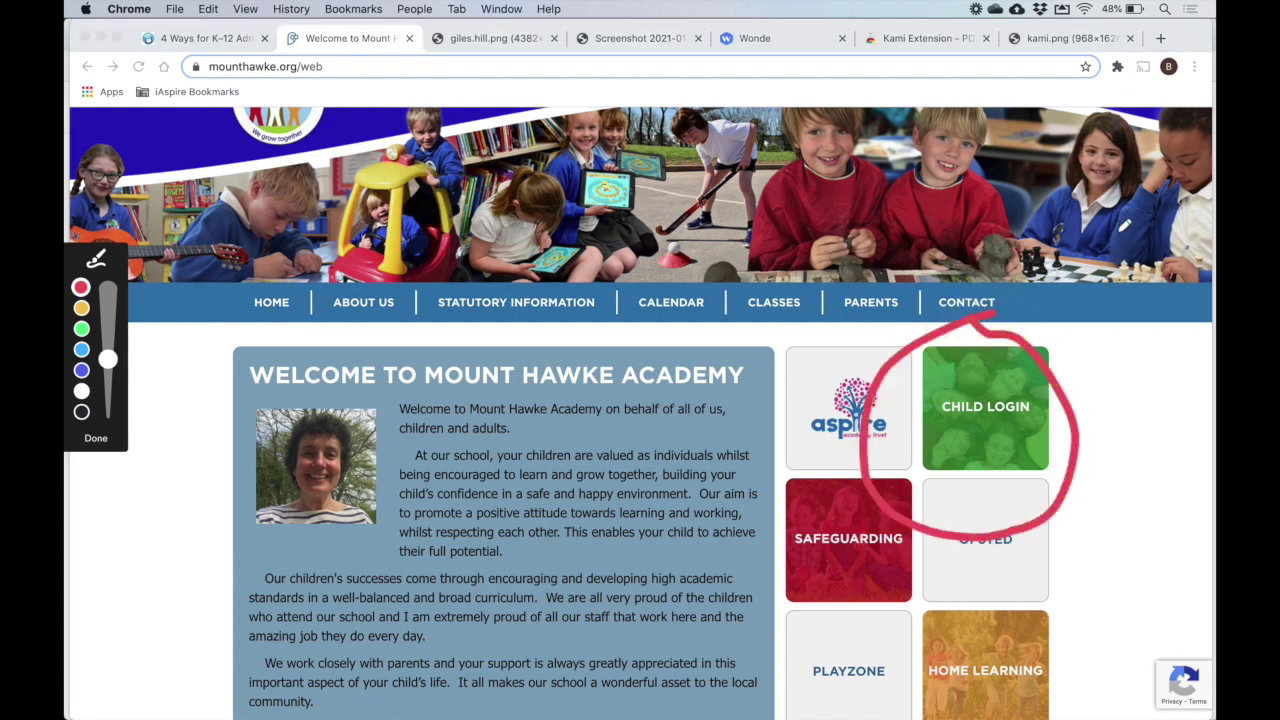
key(alt+t)
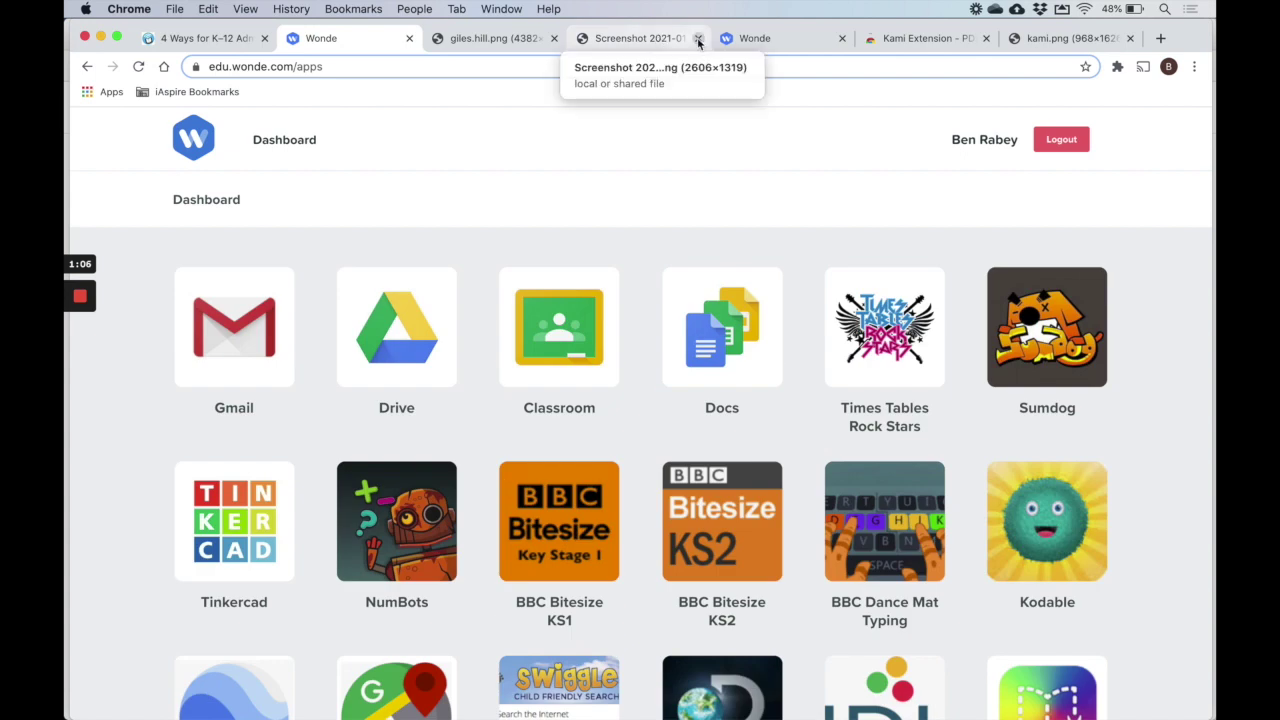
click(652, 40)
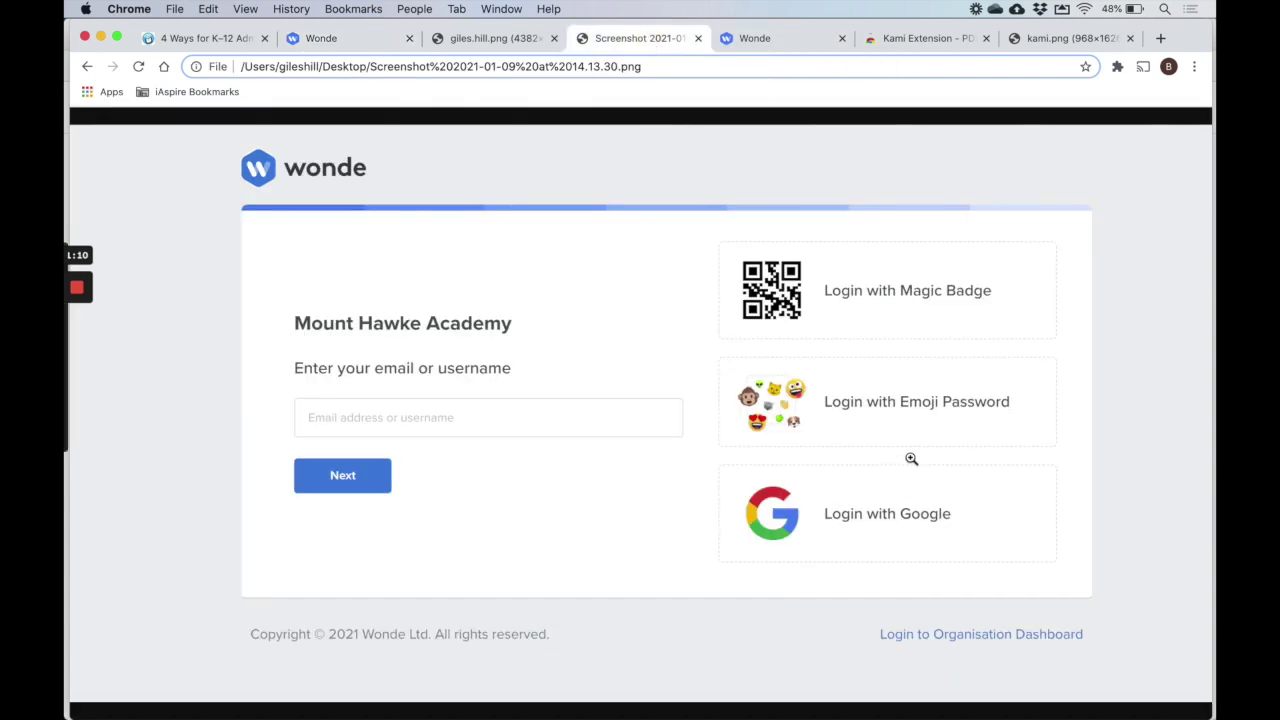
key(alt+t)
mouse_move(900, 444)
mouse_down()
mouse_move(820, 442)
mouse_move(722, 533)
mouse_move(1029, 491)
mouse_move(914, 423)
mouse_move(900, 433)
mouse_up()
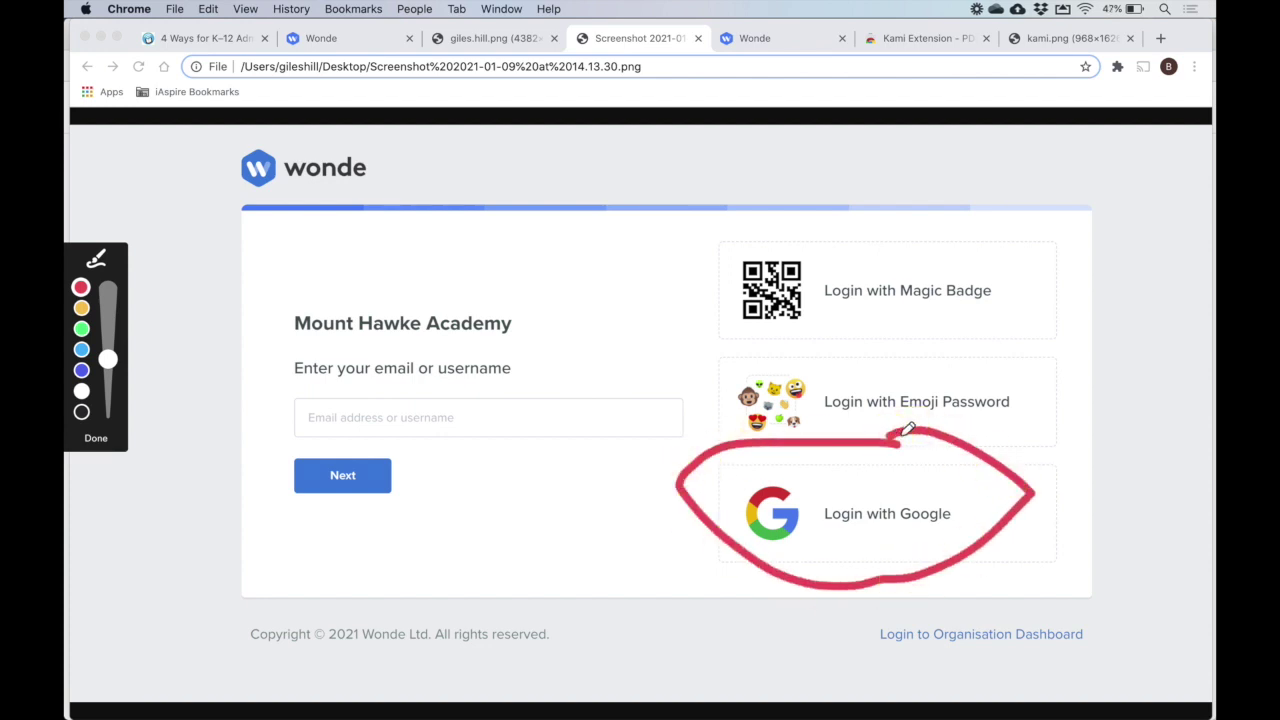
key(alt+t)
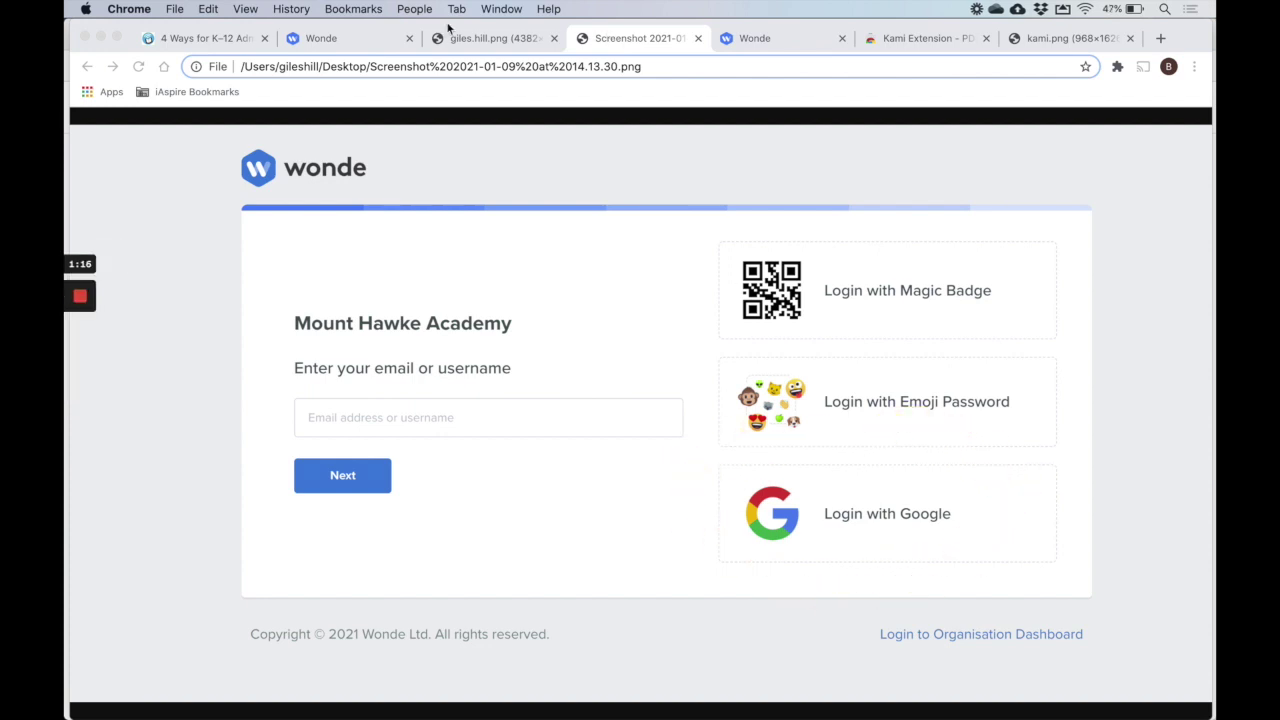
Step: Launch Google Classroom from the Wonde apps dashboard
click(777, 37)
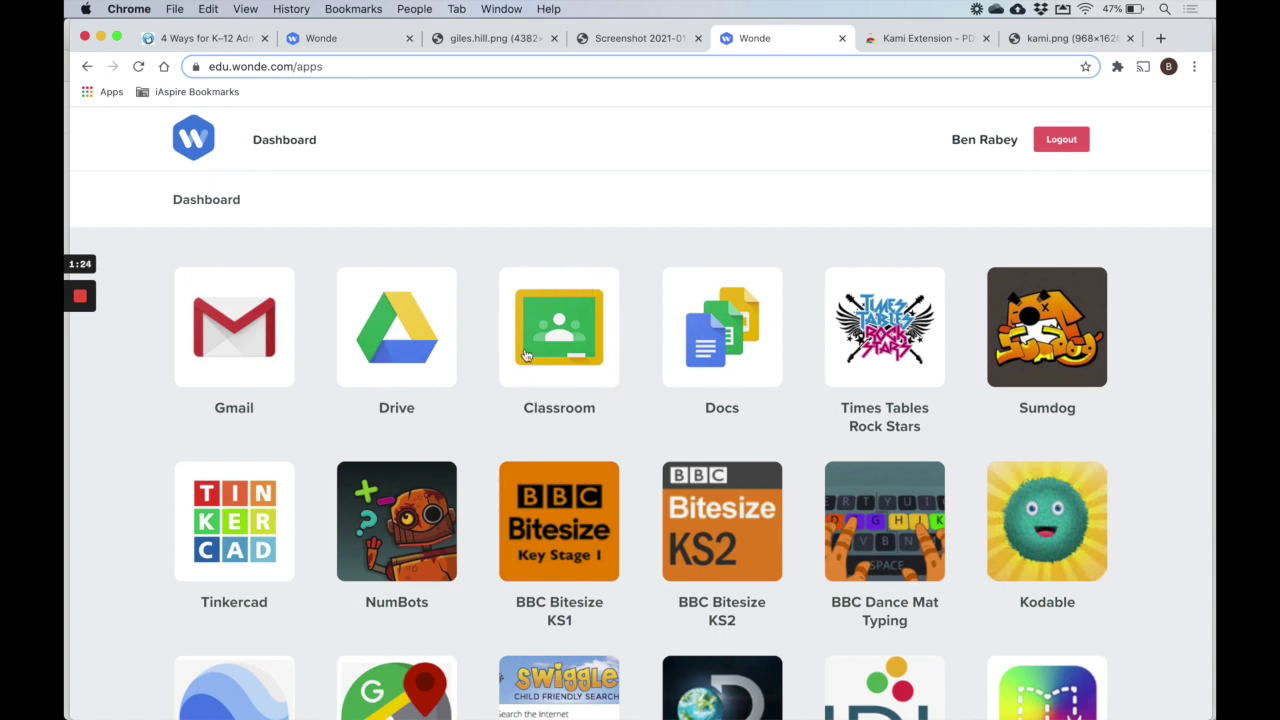
scroll(474, 374, down, 5)
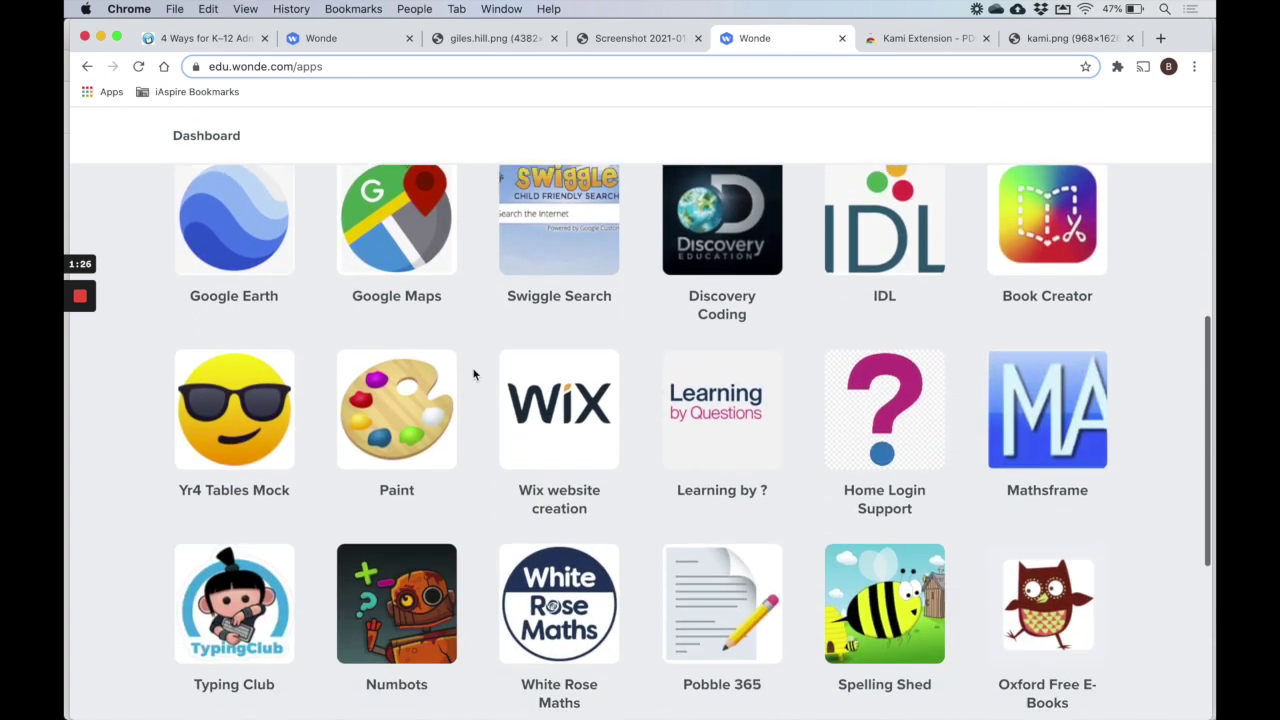
scroll(474, 374, up, 3)
scroll(474, 374, up, 3)
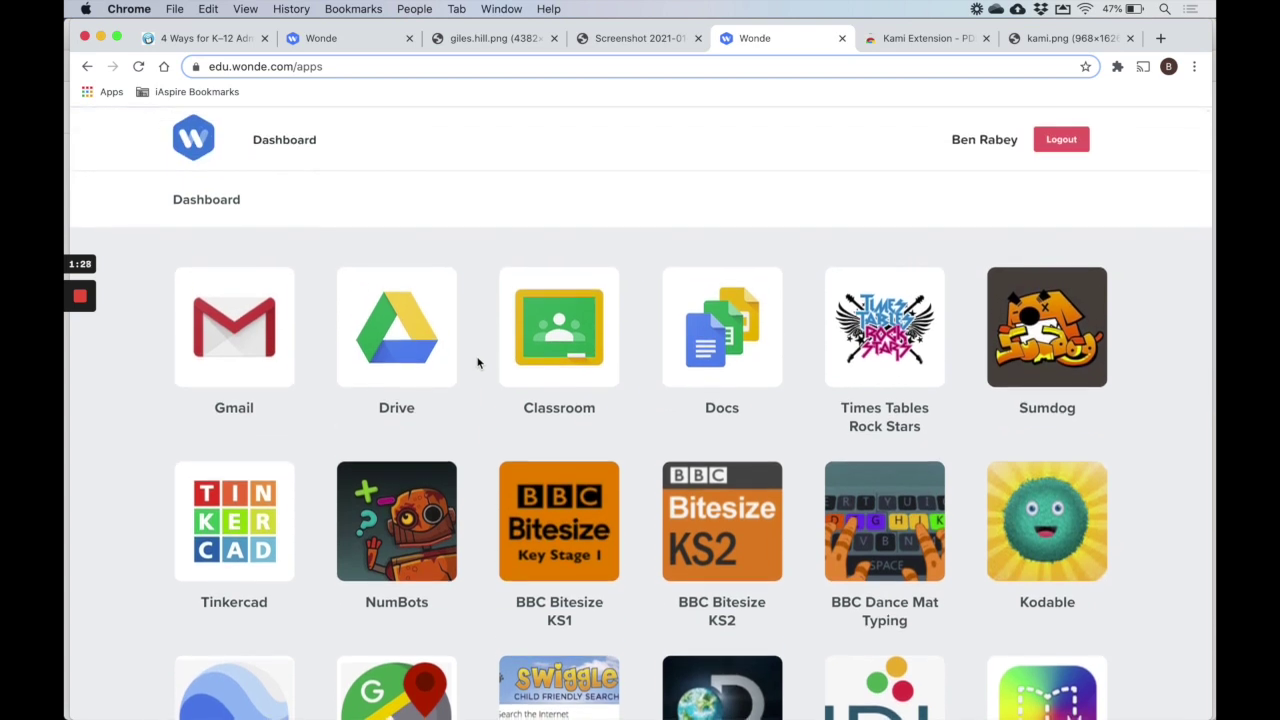
click(580, 350)
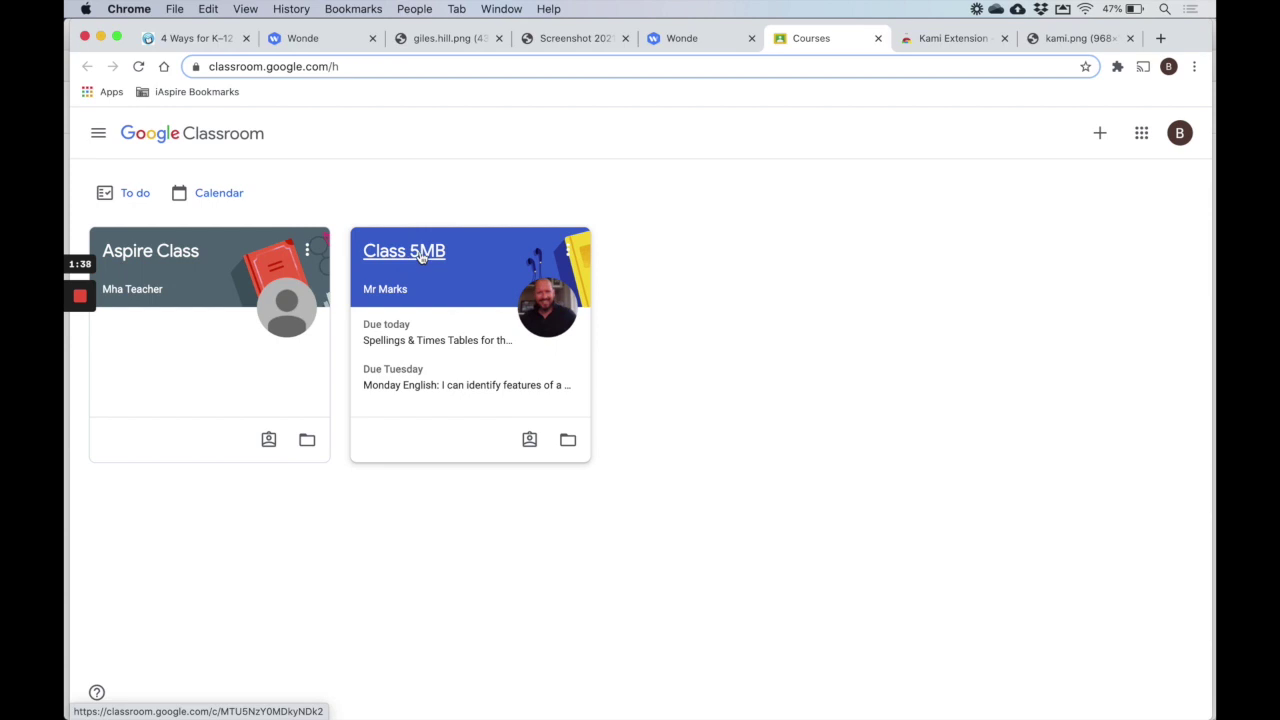
Step: Open Aspire Class's Classwork and expand the Monday Maths Task details
click(174, 250)
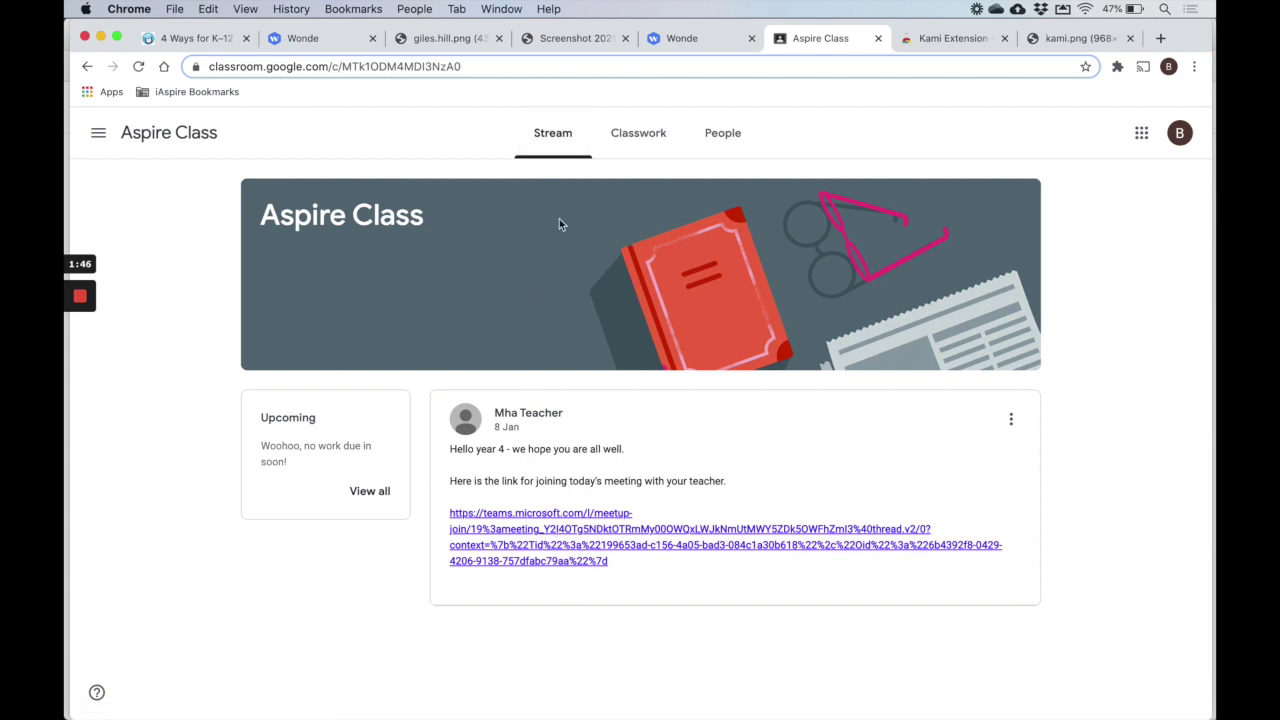
click(637, 138)
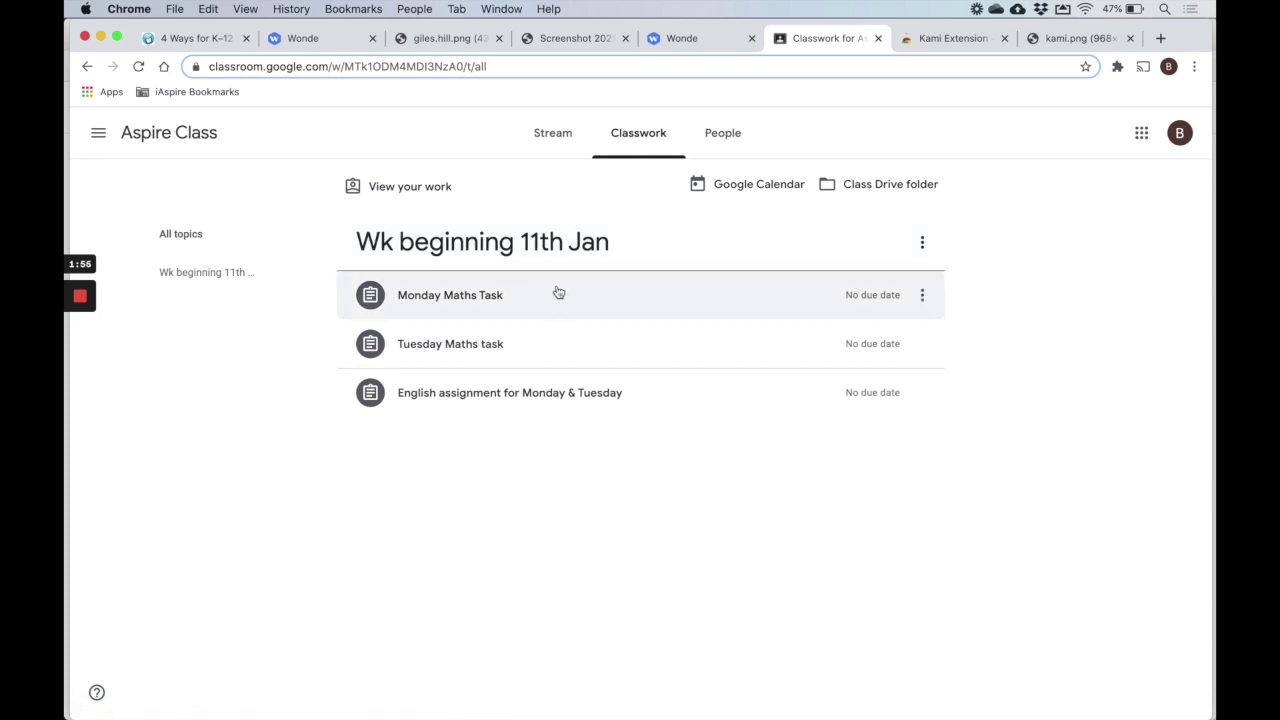
click(600, 296)
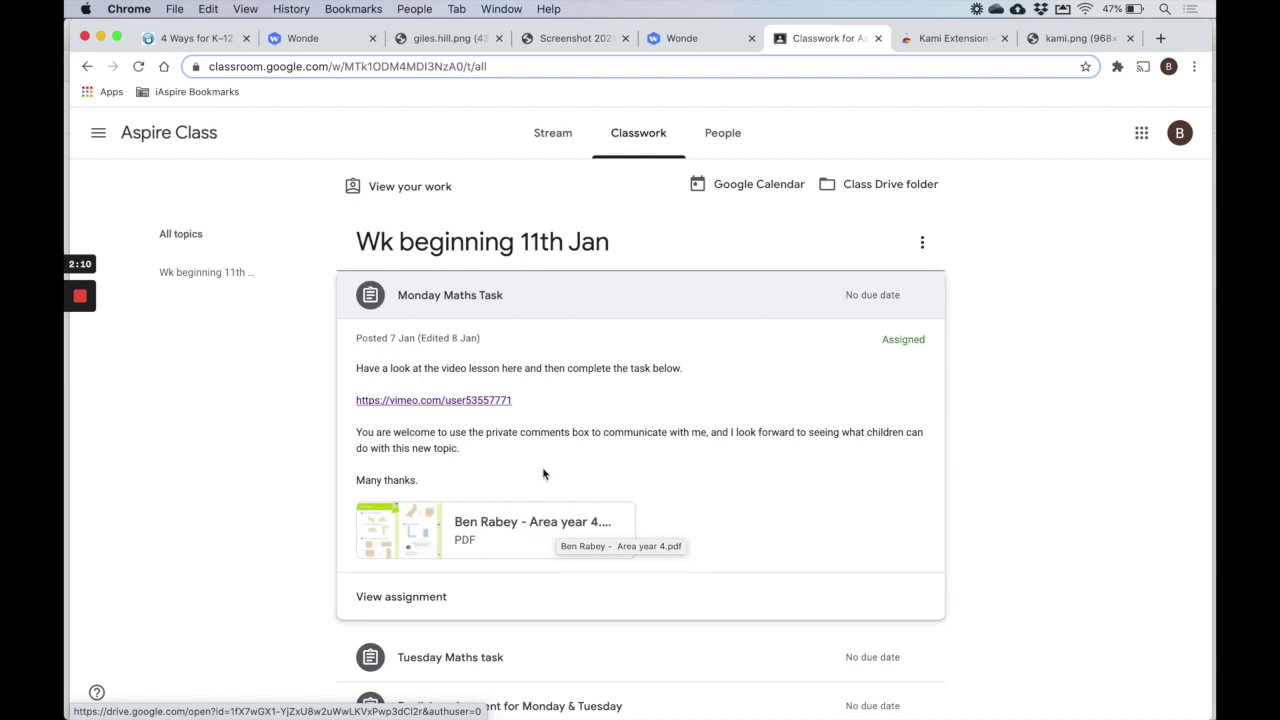
Step: Open the full Monday Maths Task assignment and preview its attached area worksheet PDF
click(410, 598)
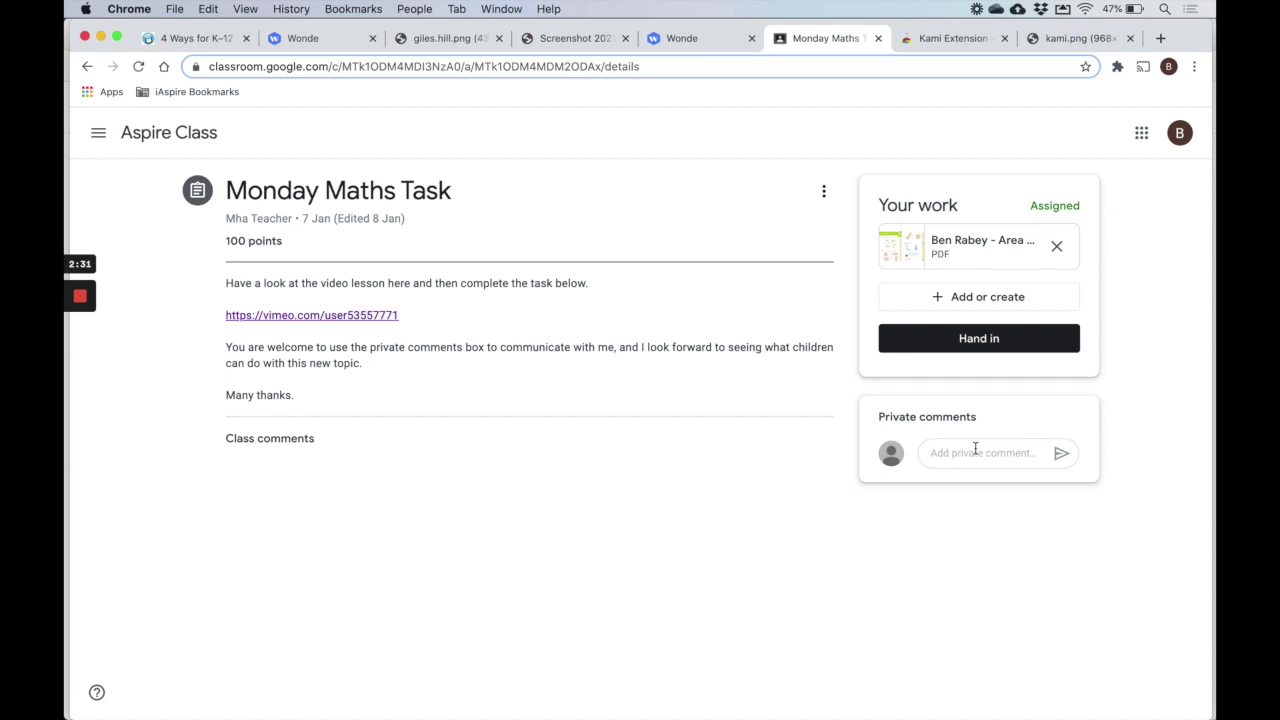
click(978, 453)
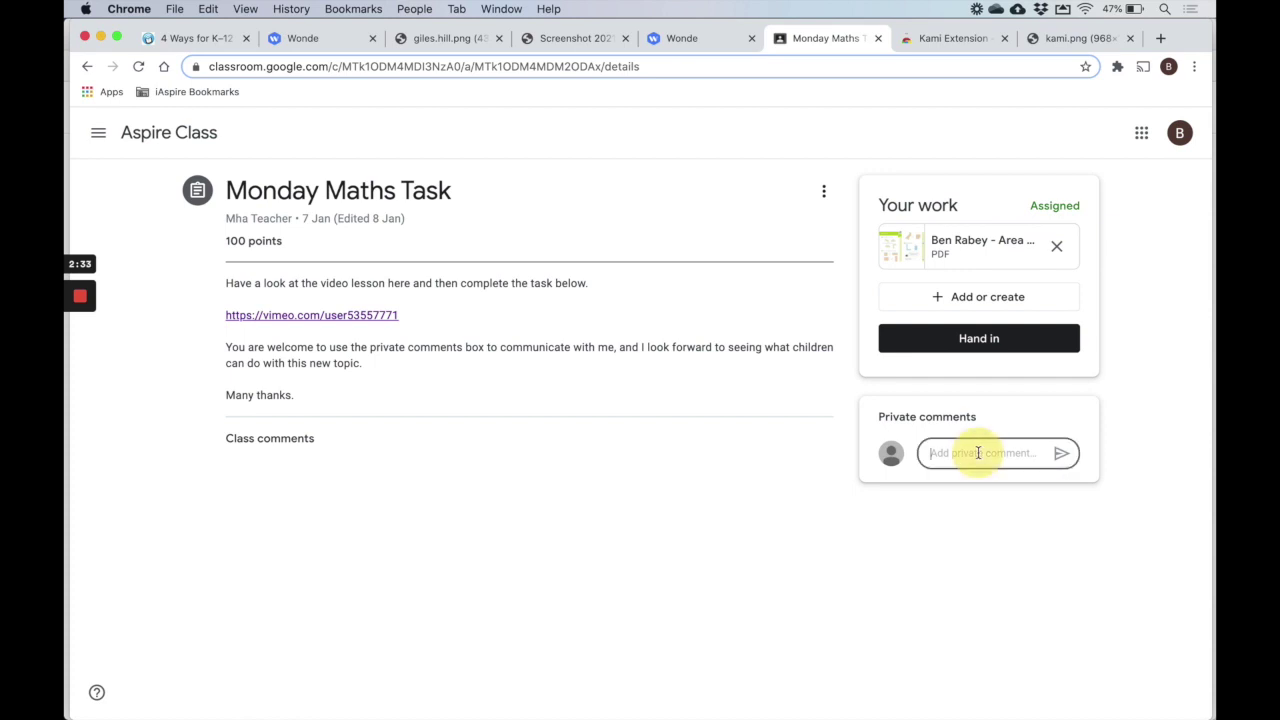
click(966, 242)
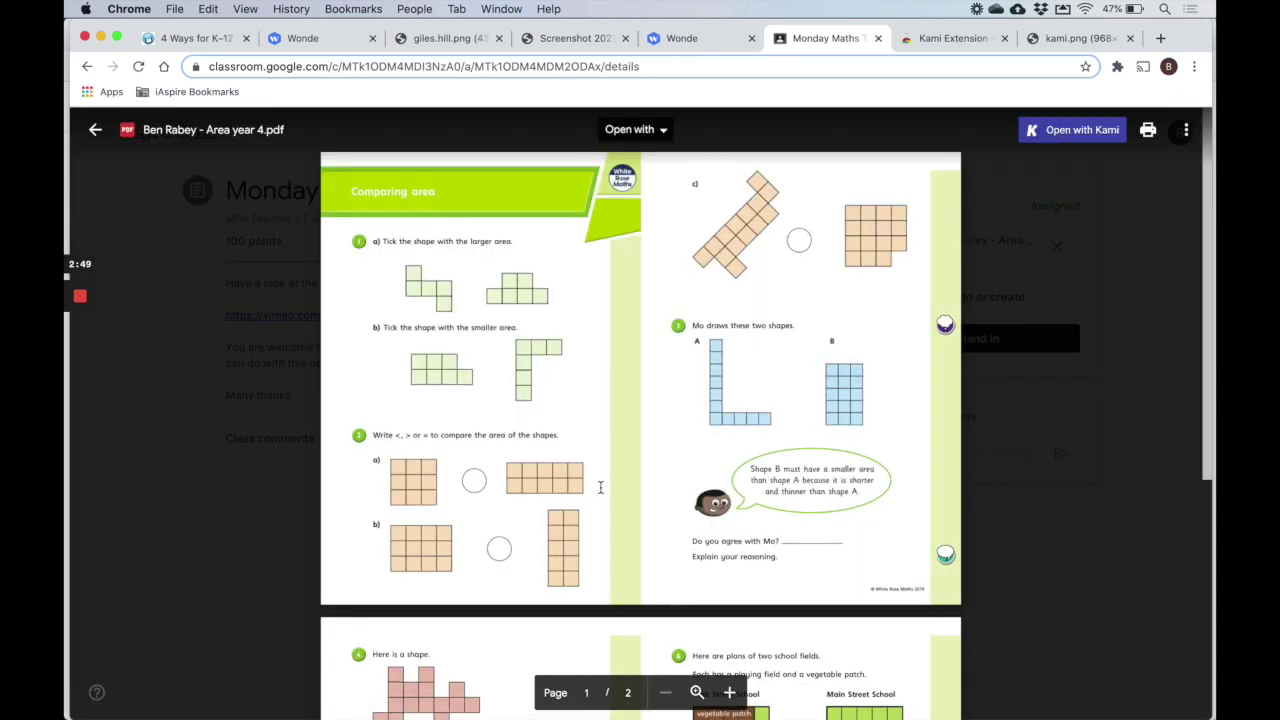
scroll(596, 483, down, 5)
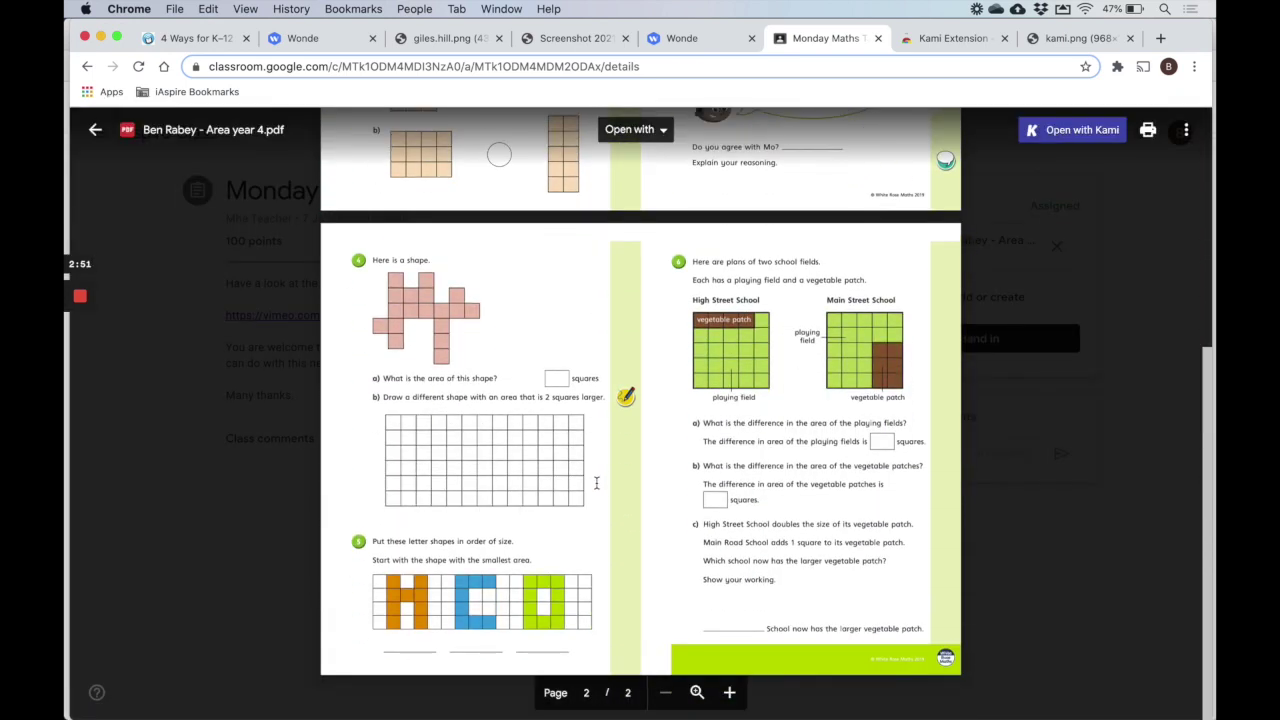
scroll(597, 483, up, 5)
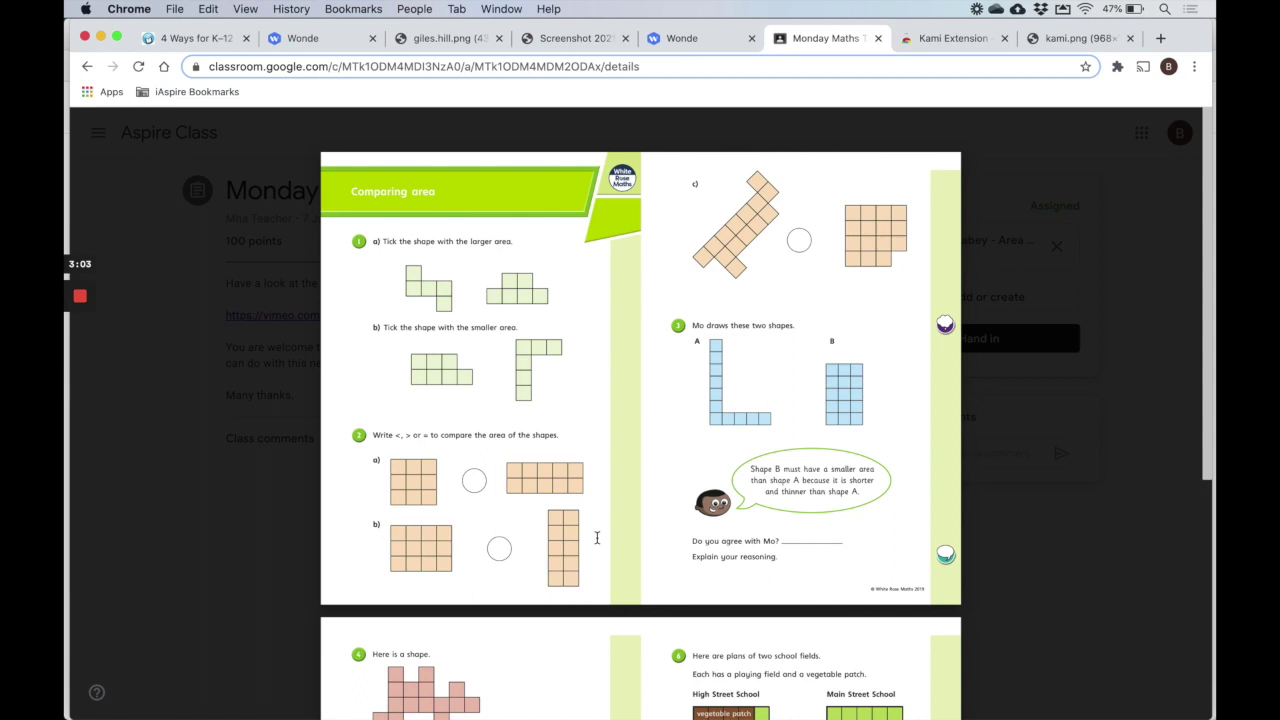
scroll(597, 538, down, 5)
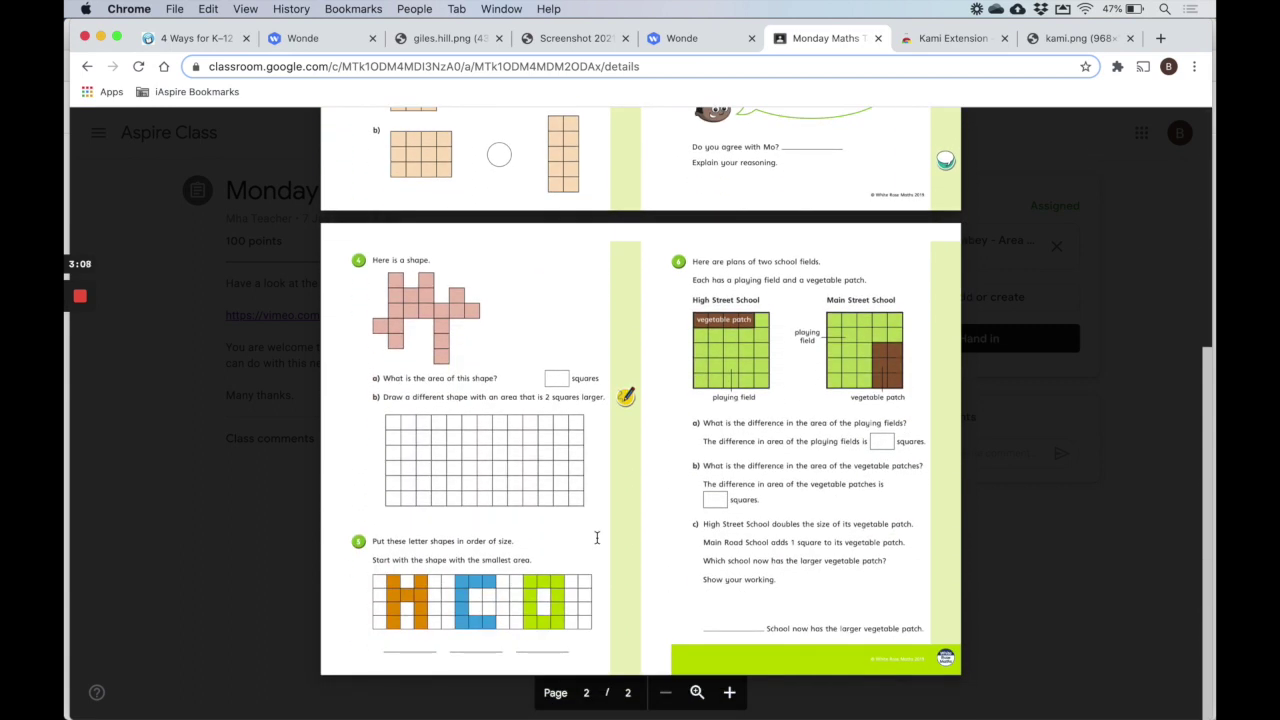
scroll(597, 538, up, 5)
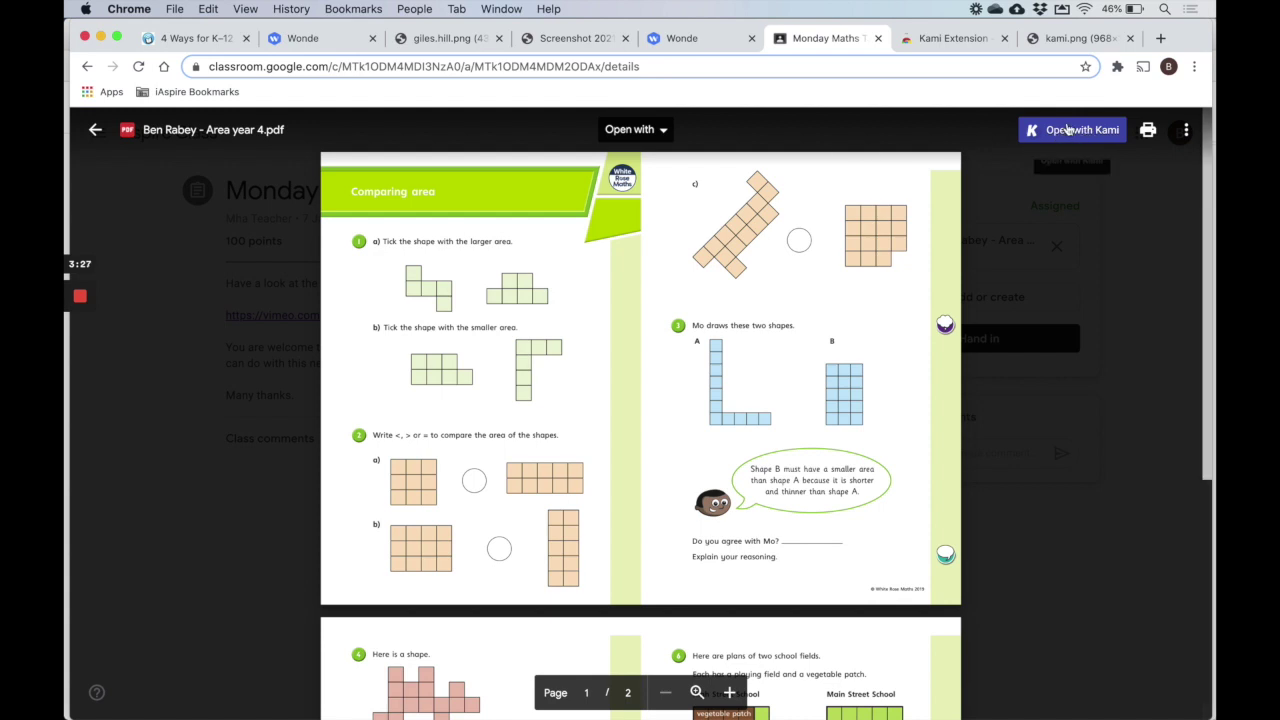
click(663, 131)
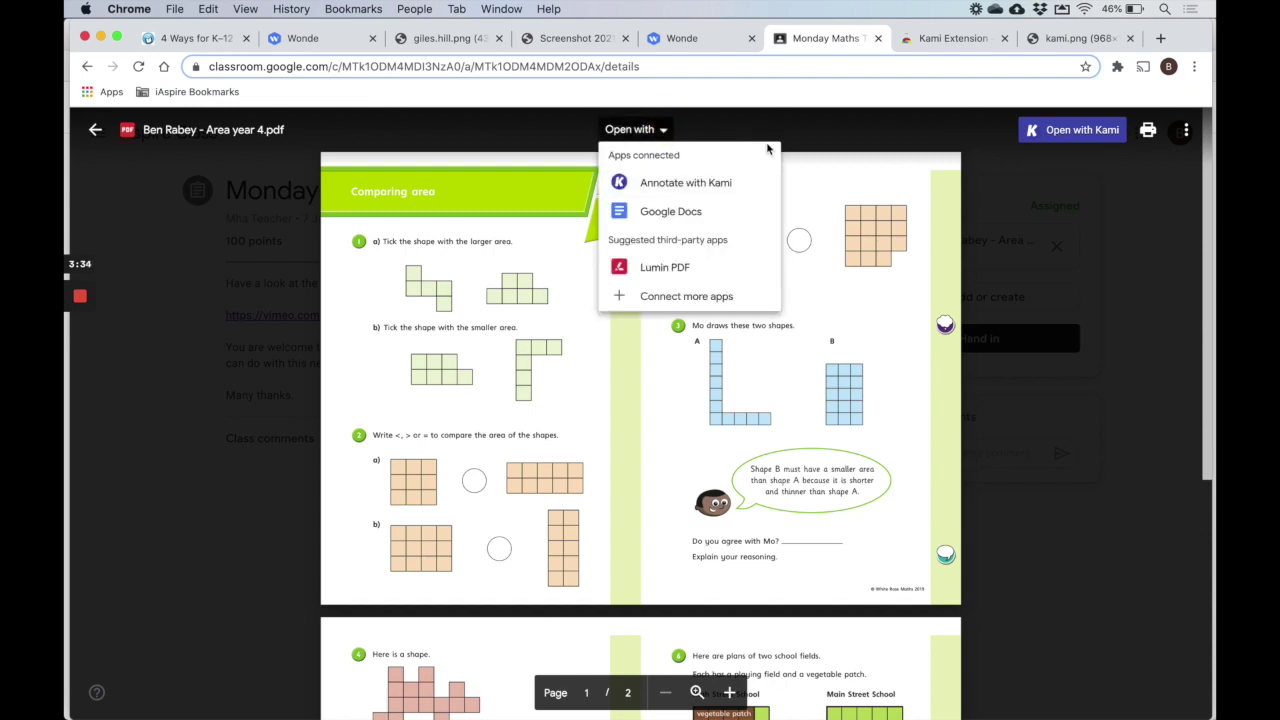
click(832, 140)
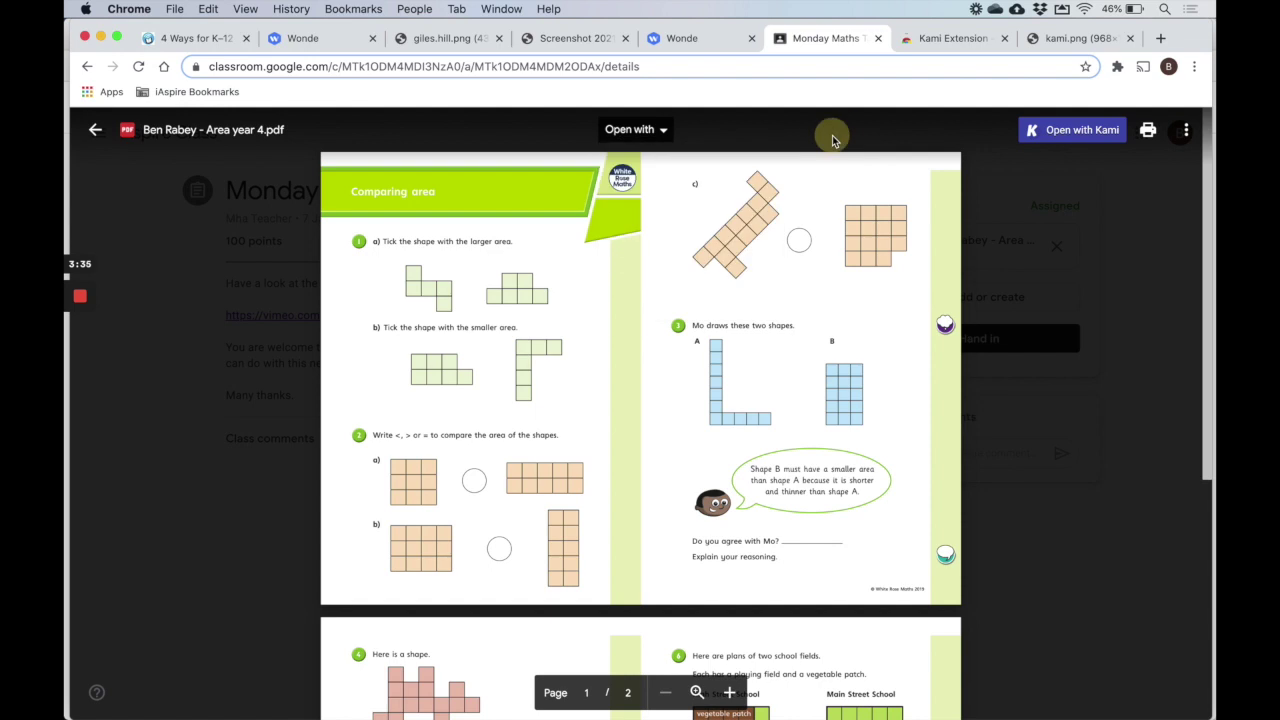
click(952, 40)
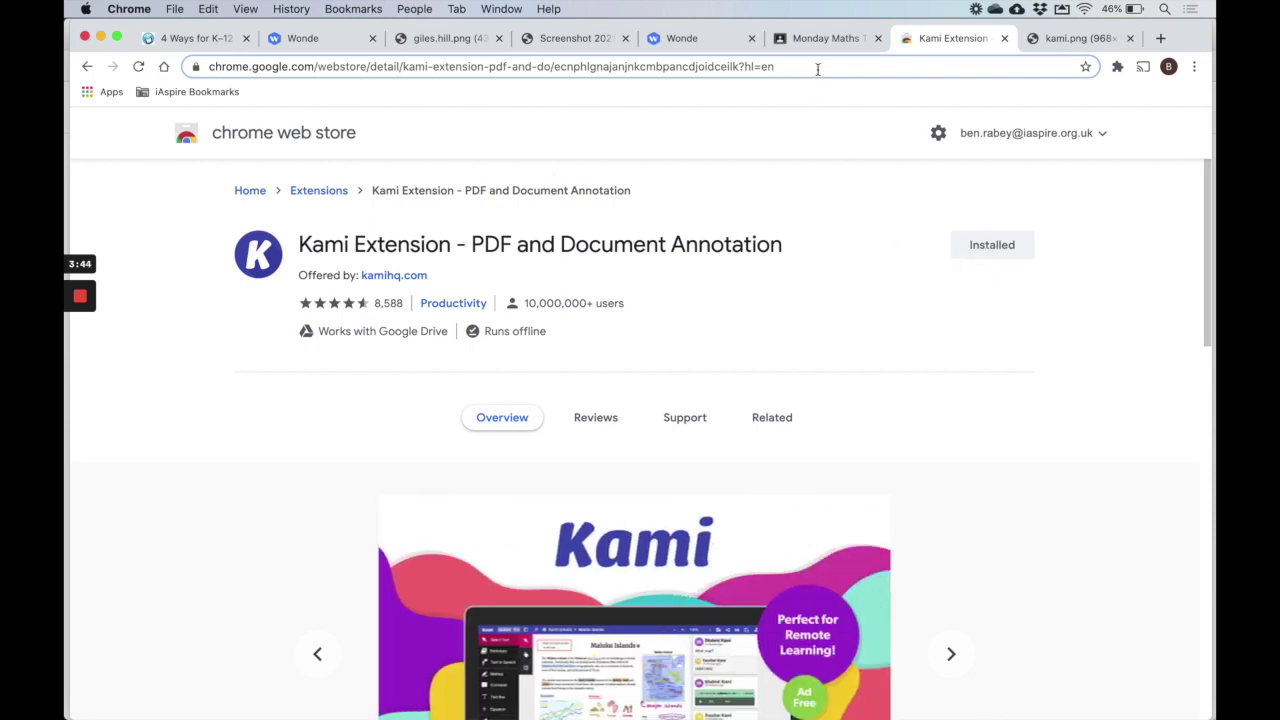
click(841, 42)
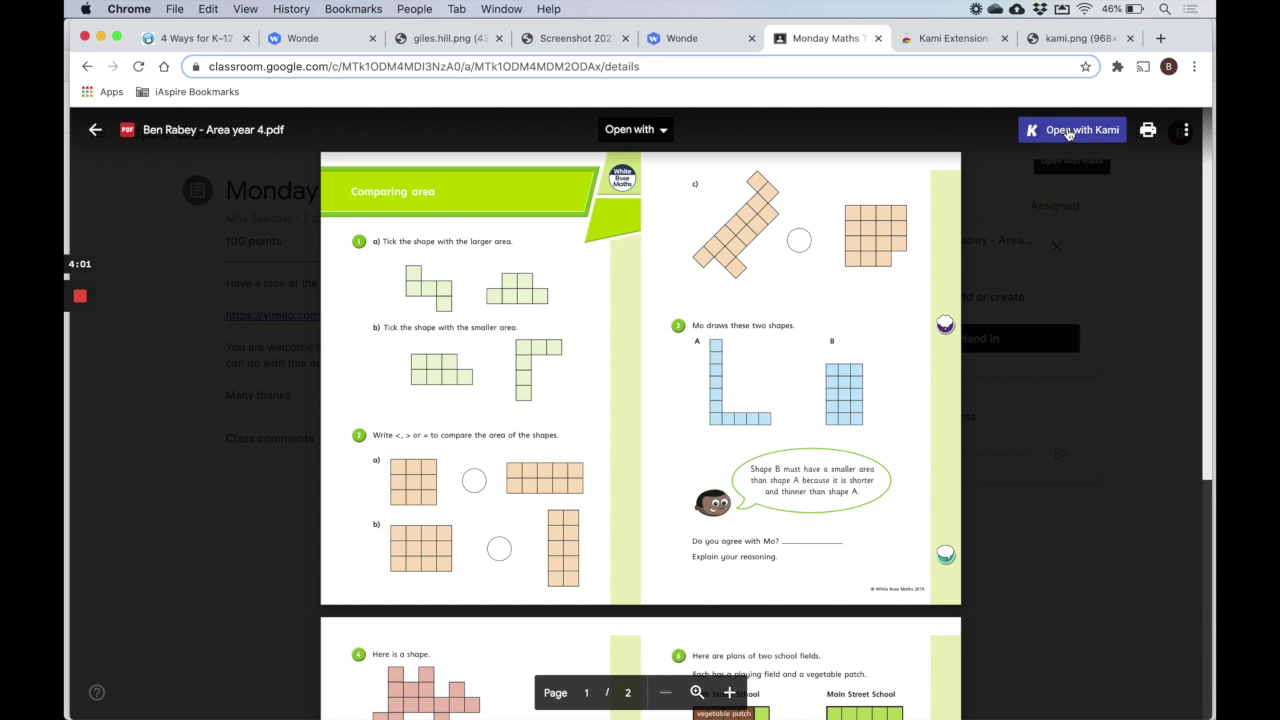
click(662, 131)
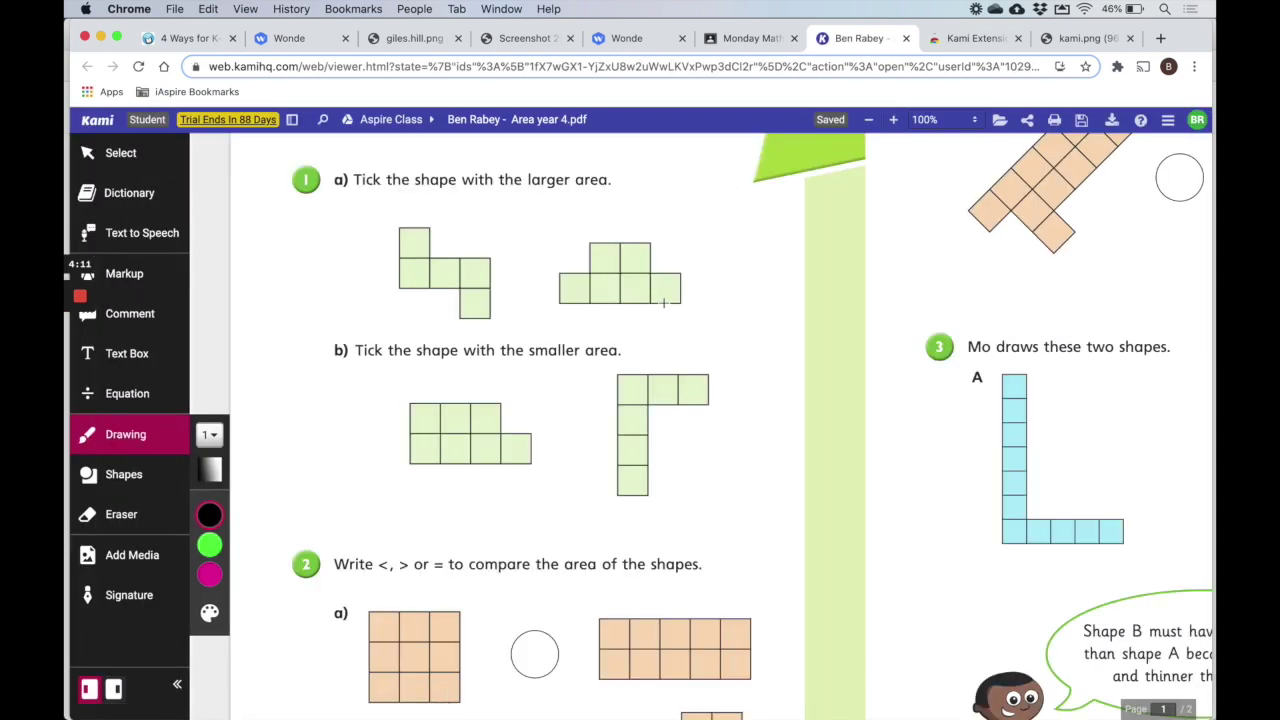
Step: Draw freehand ticks beside the right-hand shape in question 1a and the L-shape in 1b
scroll(740, 319, up, 3)
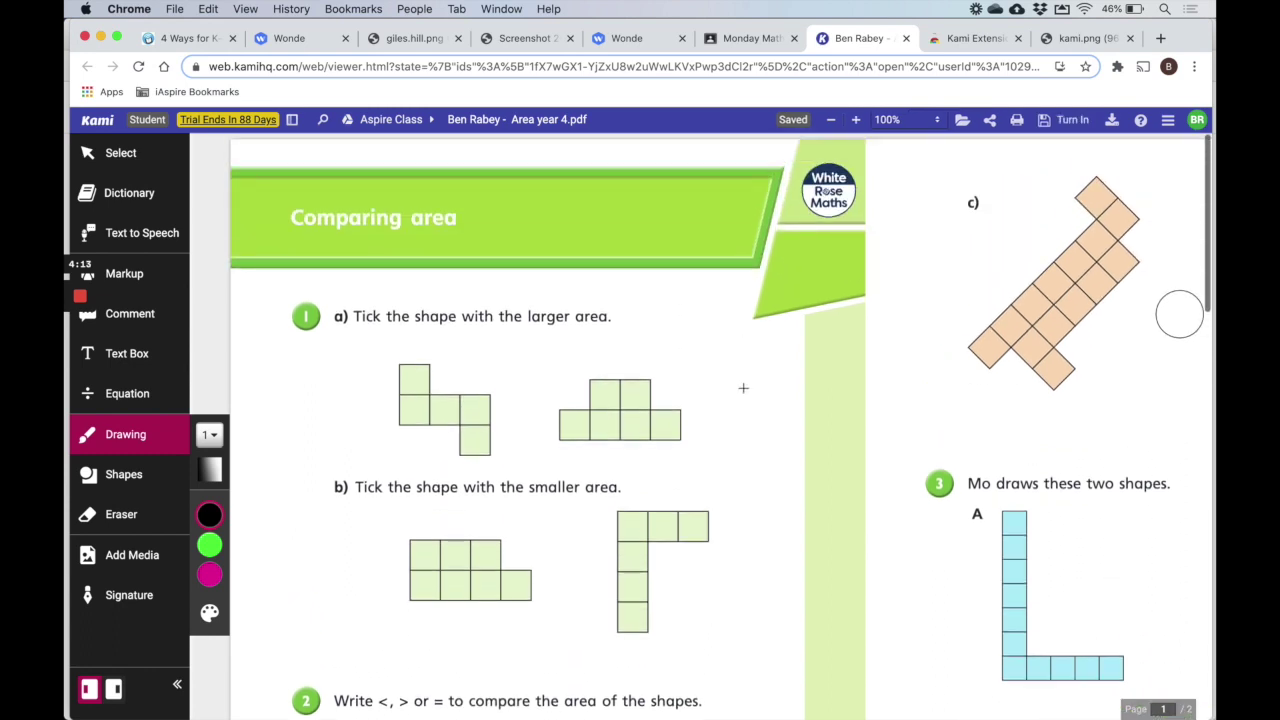
scroll(743, 388, down, 3)
scroll(743, 386, up, 3)
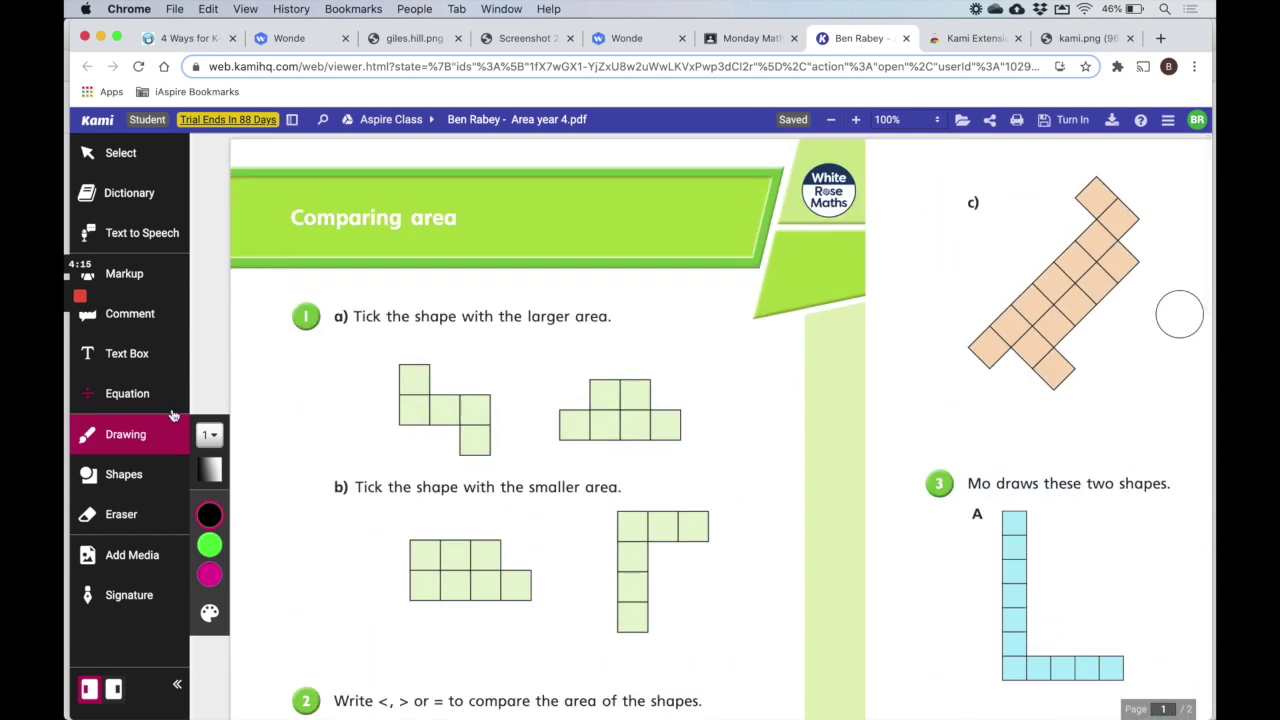
click(105, 446)
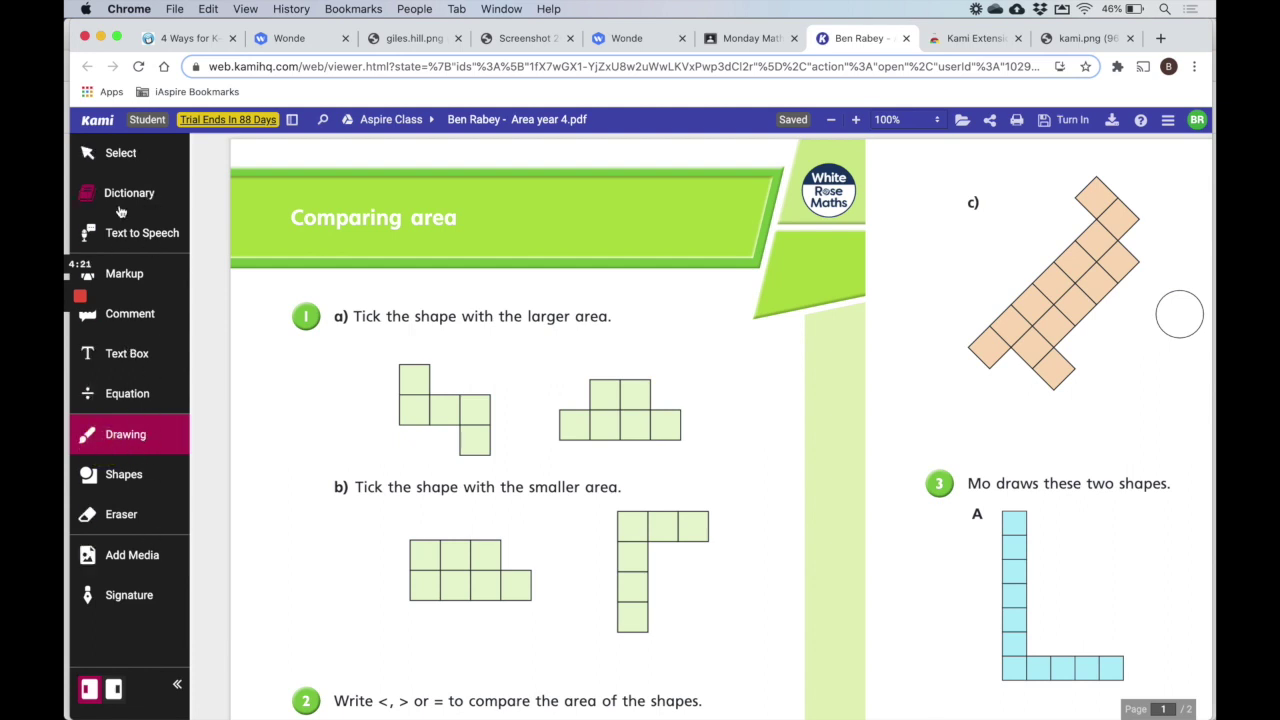
click(117, 434)
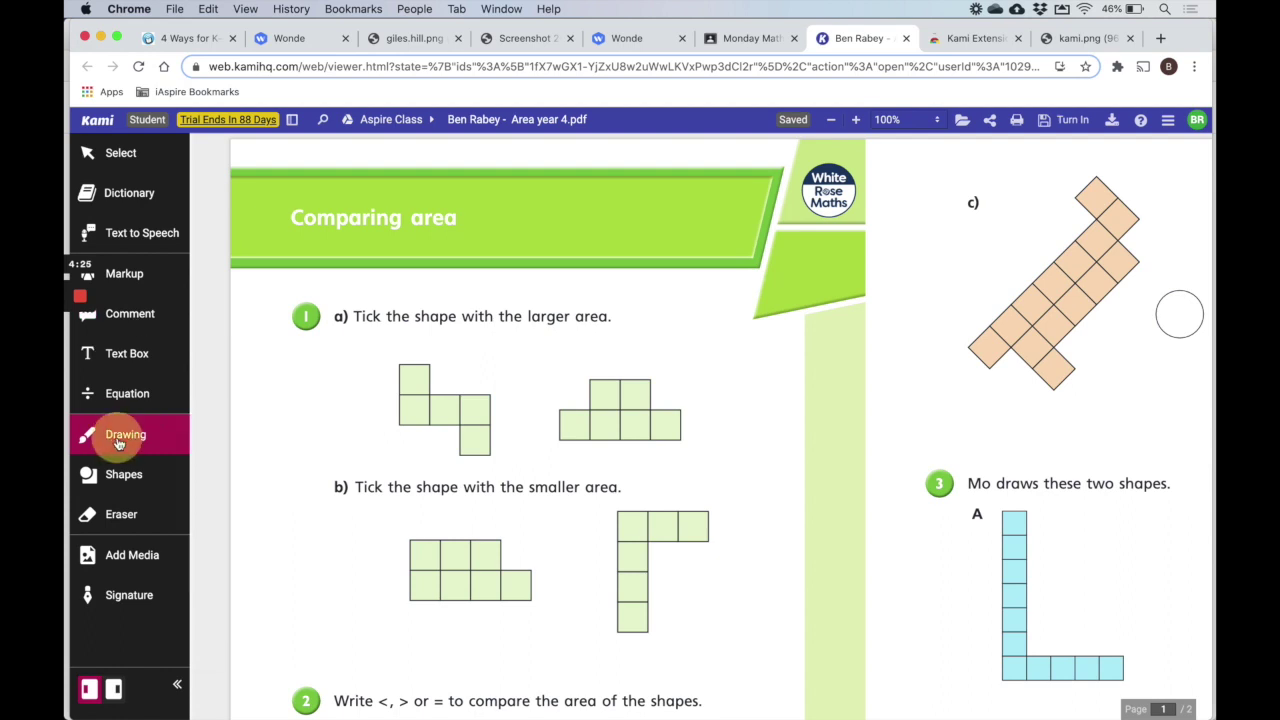
mouse_move(709, 391)
mouse_down()
mouse_move(711, 412)
mouse_move(768, 305)
mouse_up()
mouse_move(707, 565)
mouse_down()
mouse_move(709, 580)
mouse_move(769, 464)
mouse_up()
scroll(574, 575, down, 15)
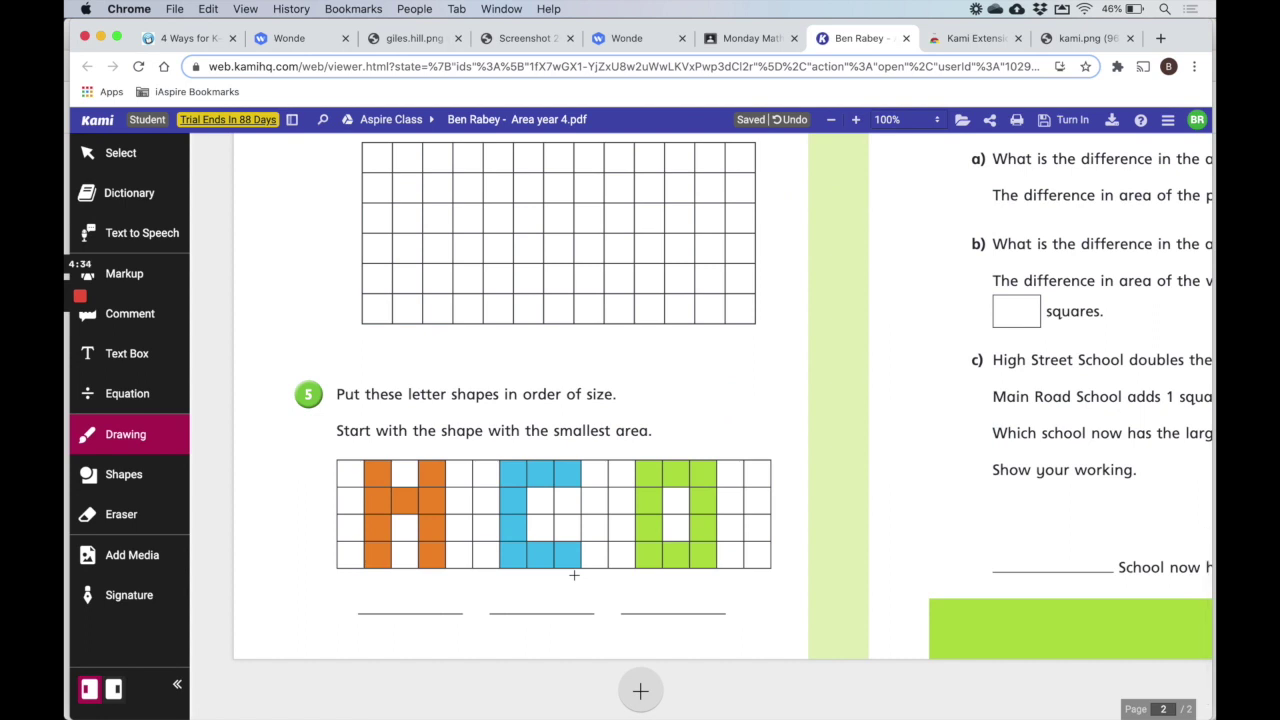
click(124, 360)
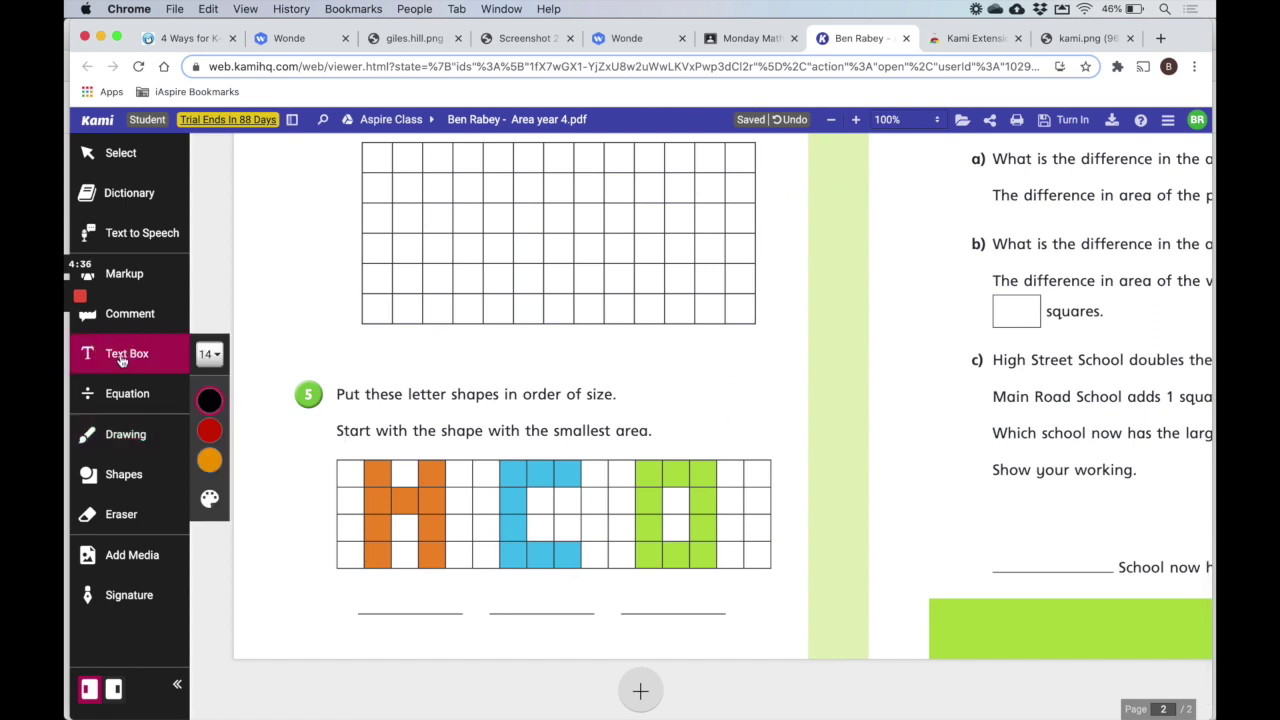
Step: Add a '1st' text label below the blue C in question 5
click(124, 364)
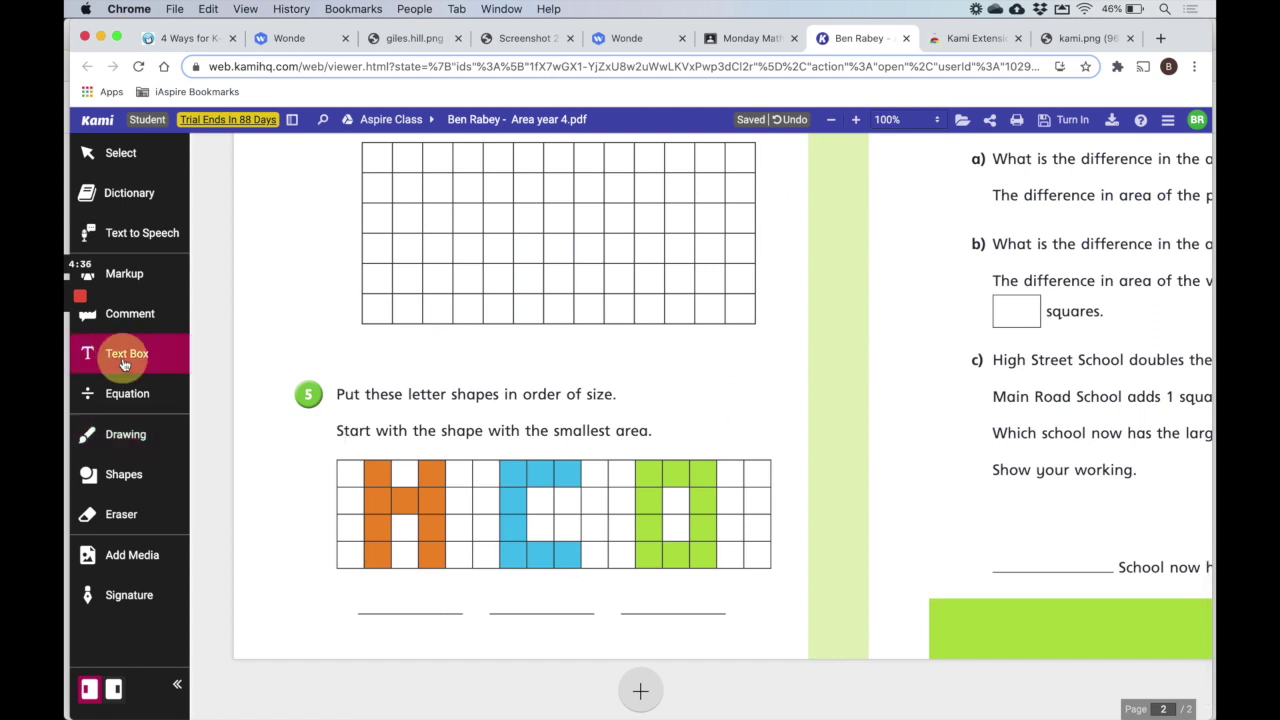
click(526, 592)
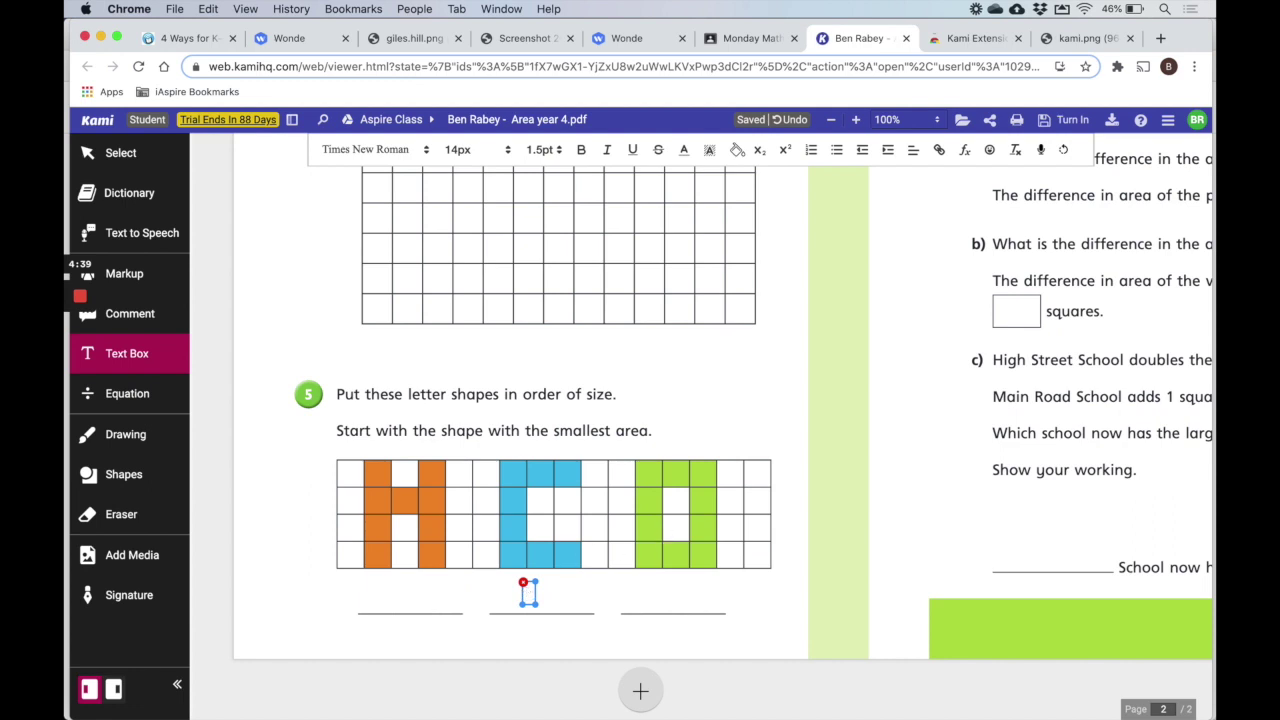
text(1st)
click(405, 588)
key(d)
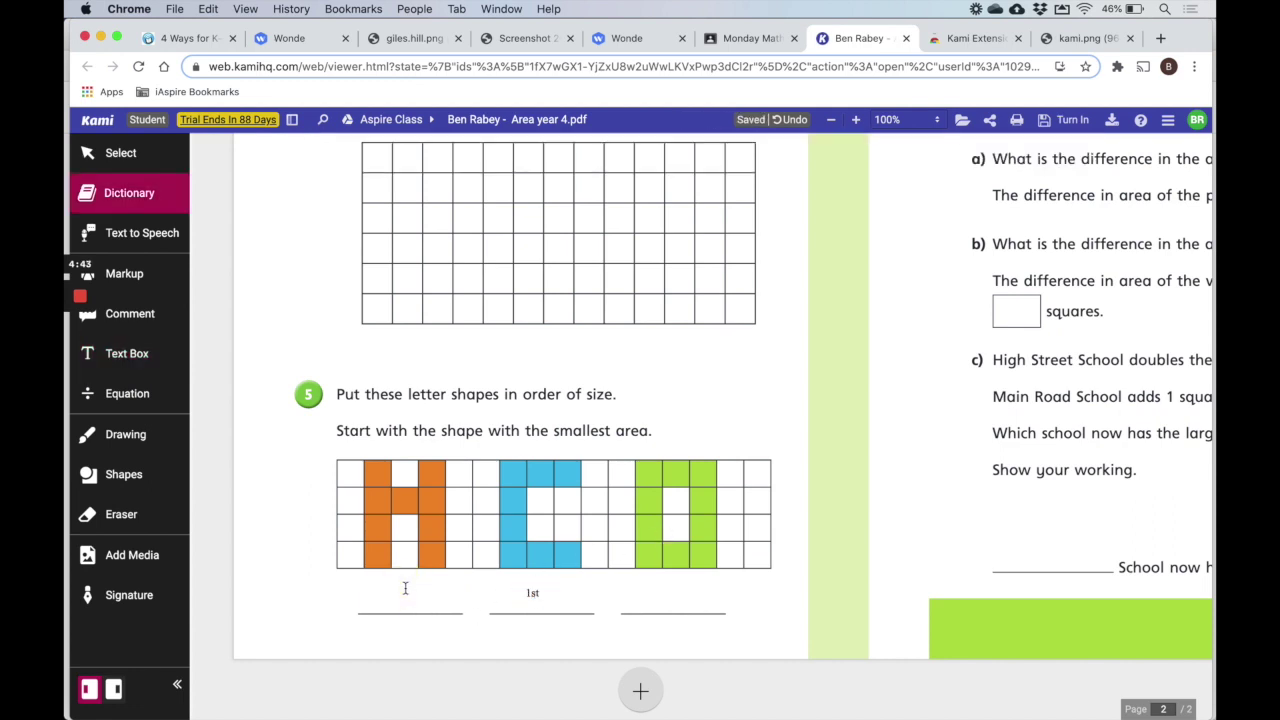
click(405, 588)
Step: Label the orange H '2nd' and the green O '3rd'
click(142, 354)
click(408, 592)
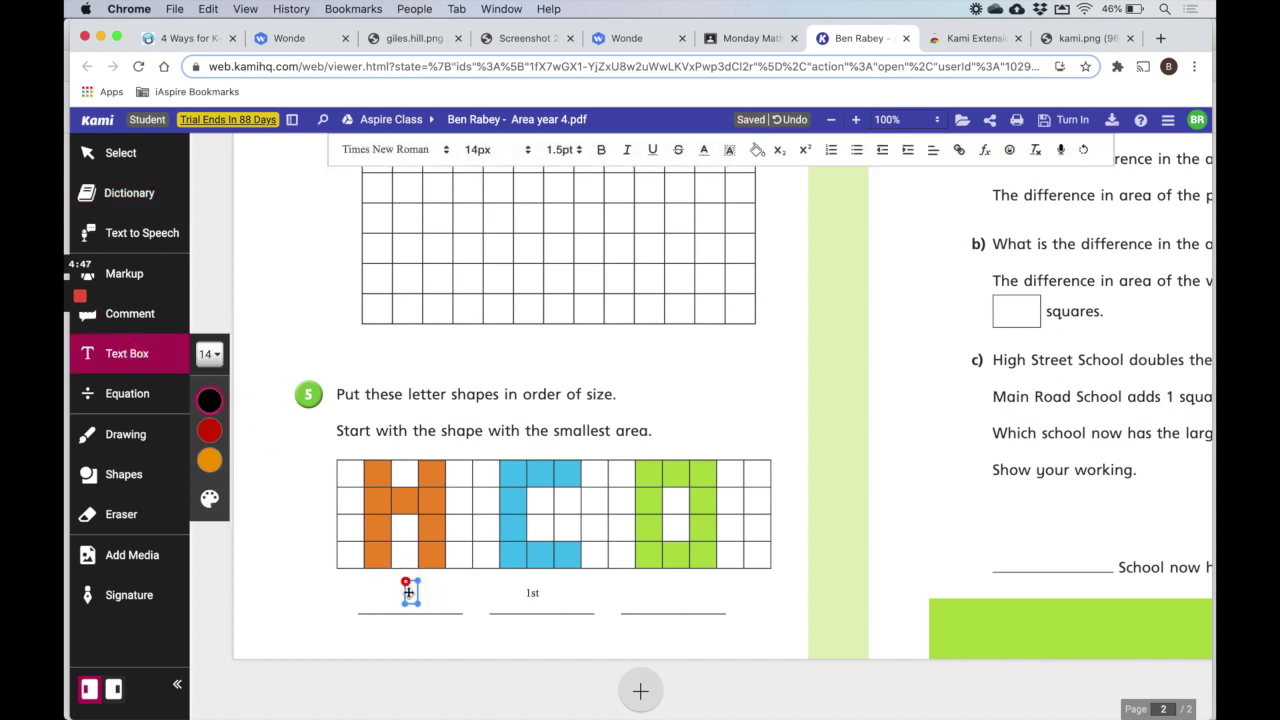
text(2nd)
click(654, 590)
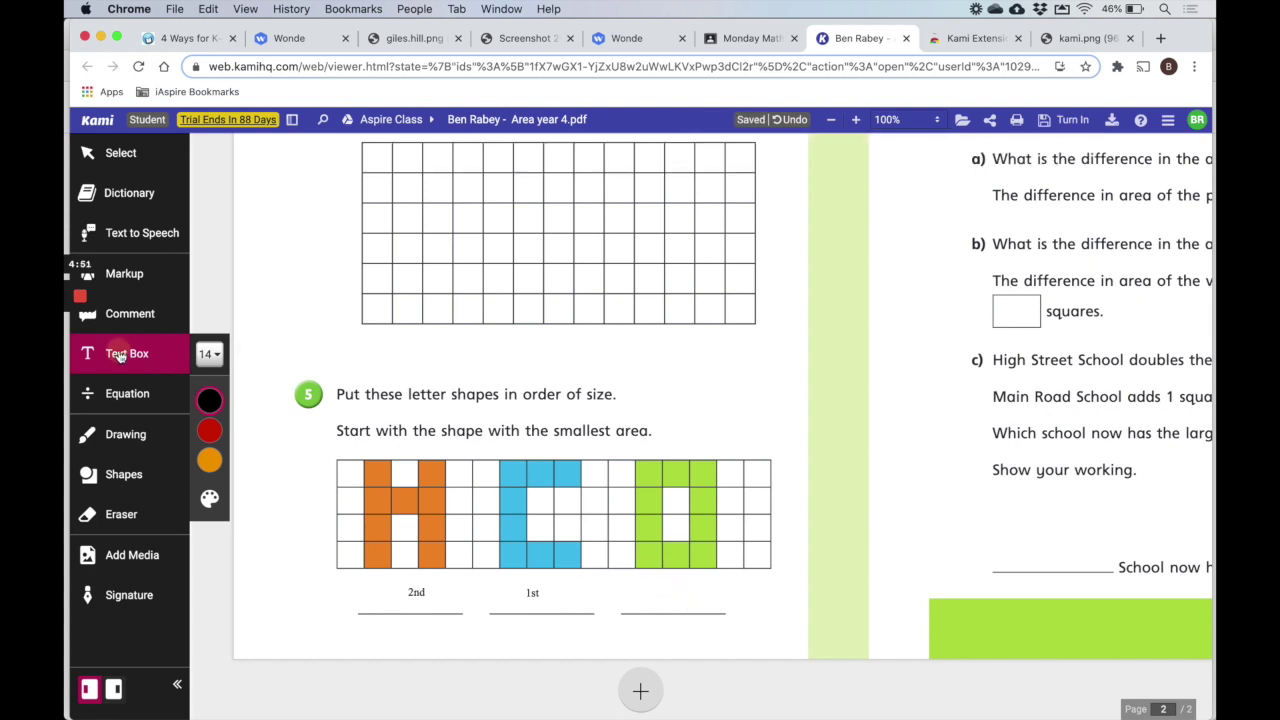
click(659, 592)
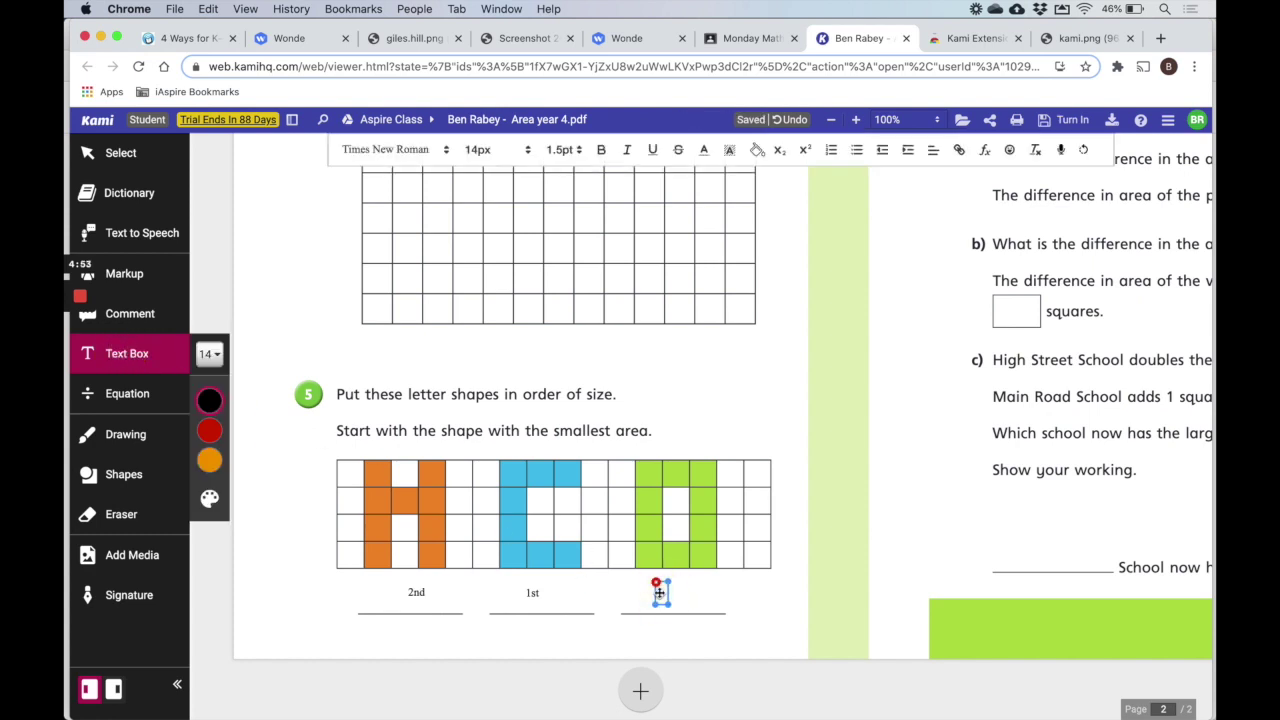
text(3rd)
click(136, 356)
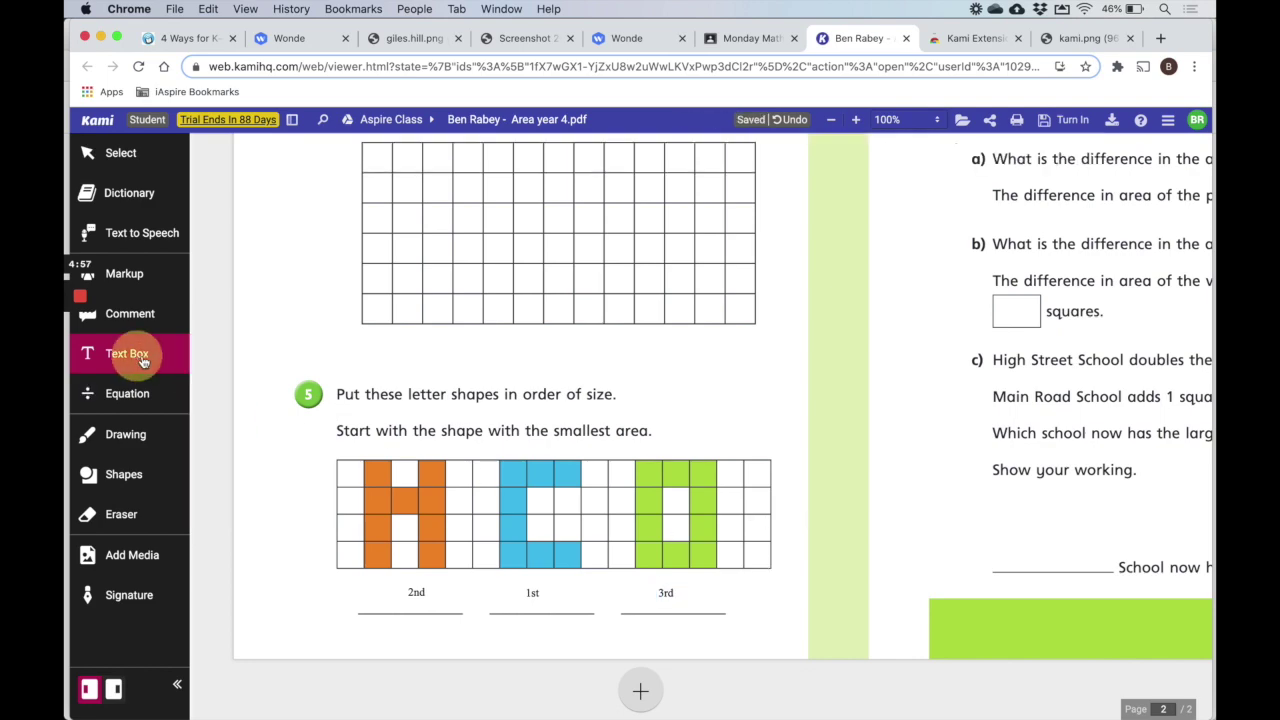
scroll(790, 532, up, 10)
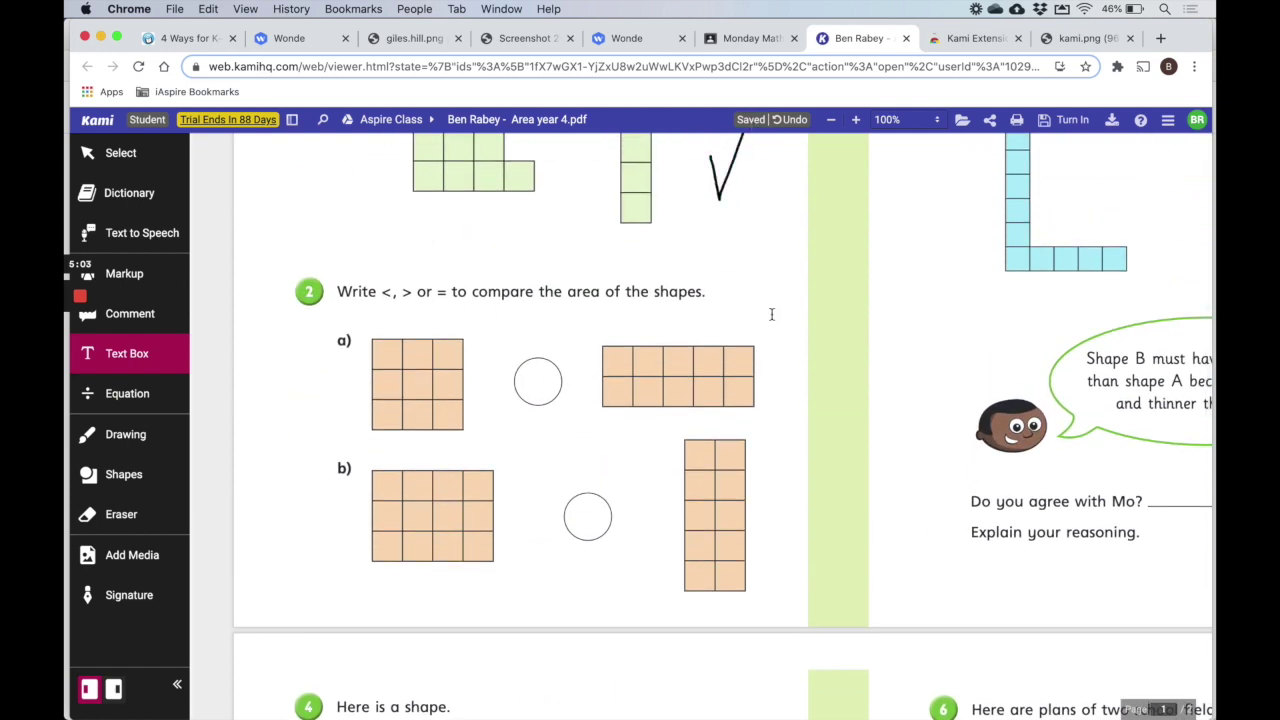
Step: Scroll back over the worksheet, then view the screenshot of Kami's permission request
scroll(784, 378, up, 5)
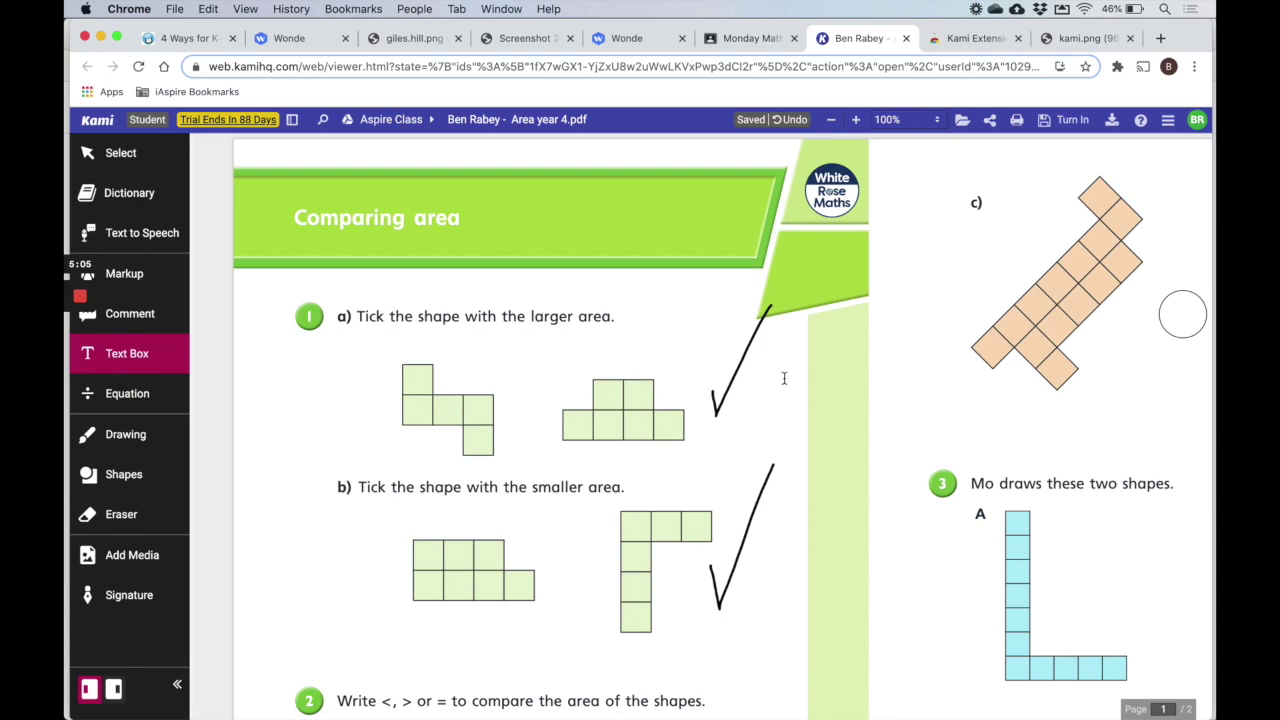
scroll(784, 378, down, 15)
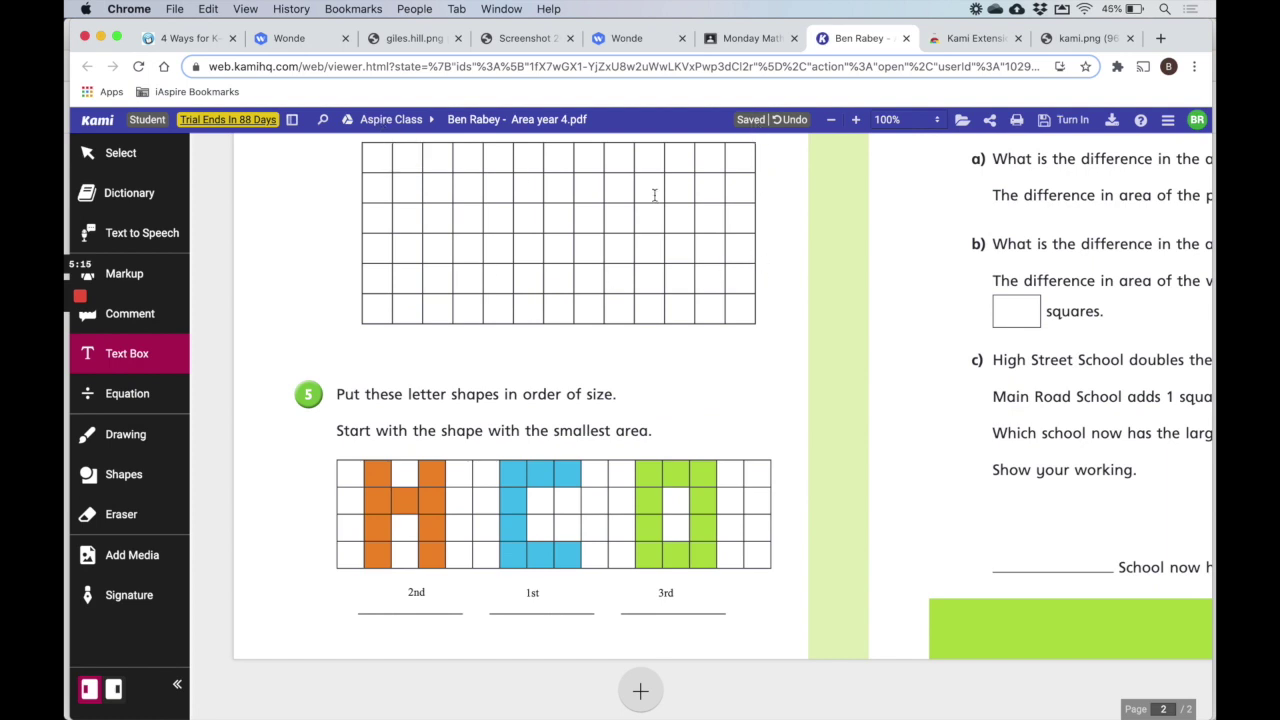
scroll(777, 291, up, 10)
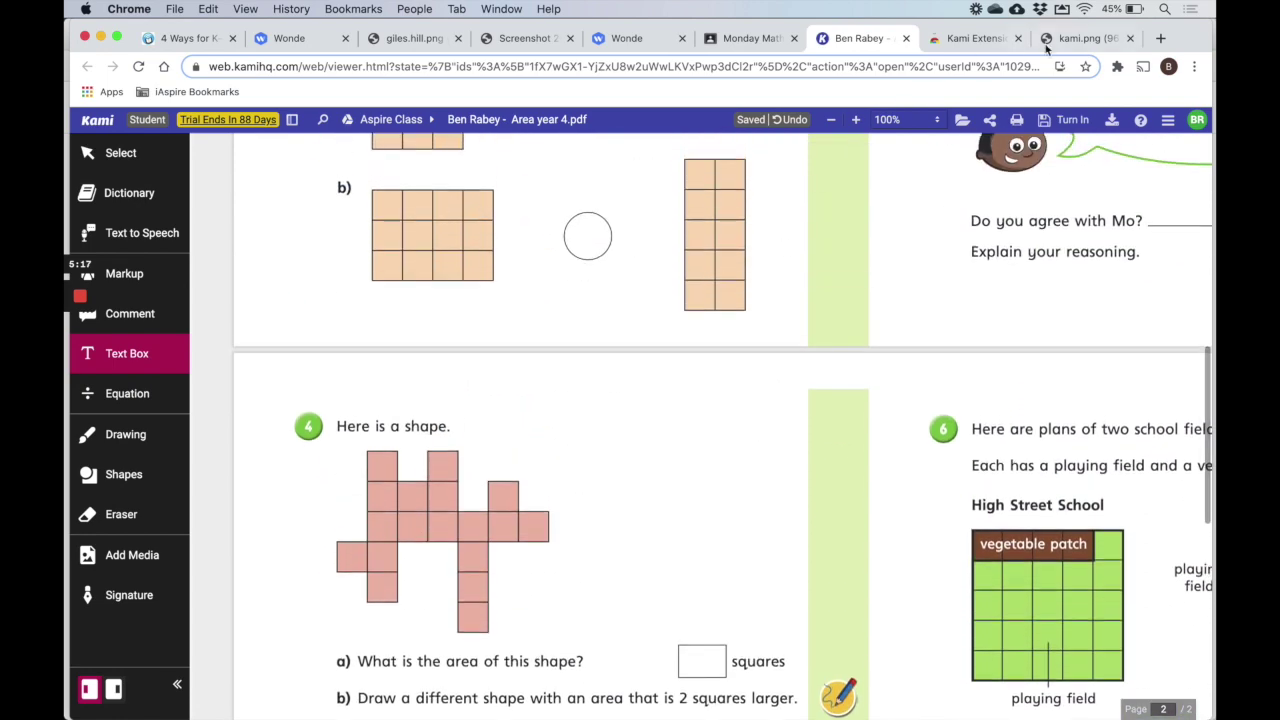
click(1079, 40)
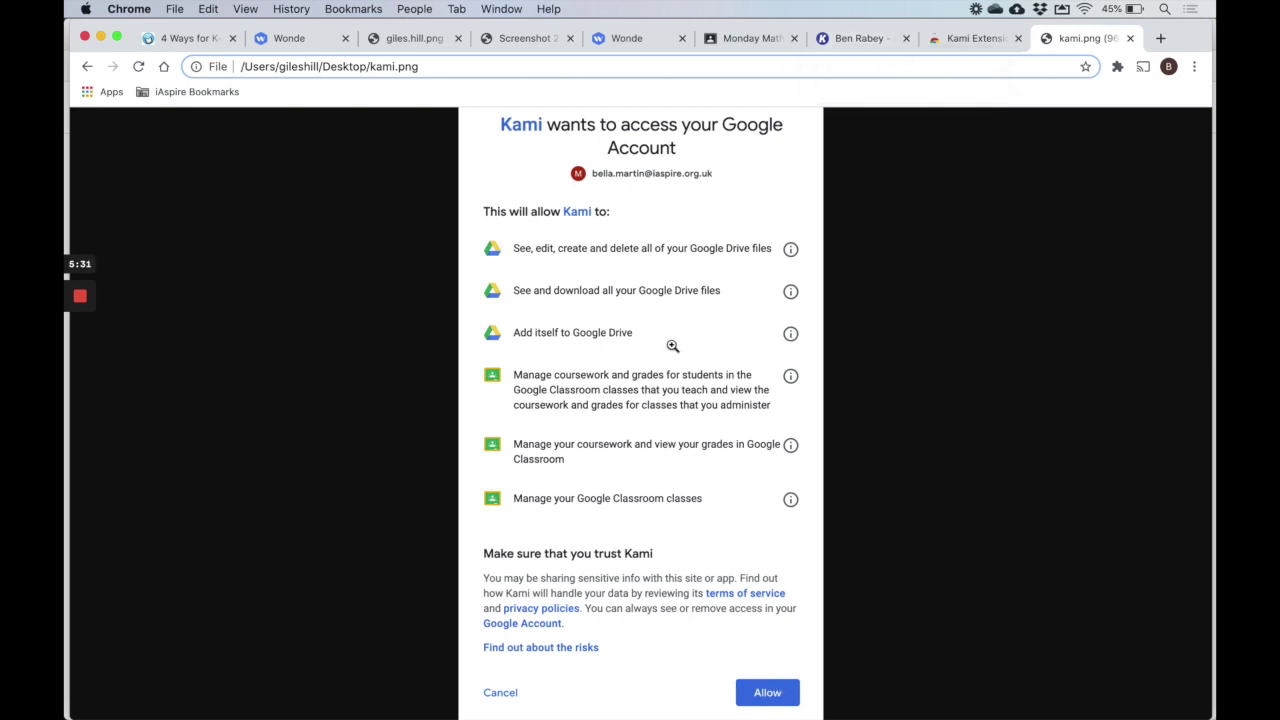
Step: Return to the Kami worksheet and scroll back to the ticked answers on page 1
click(858, 40)
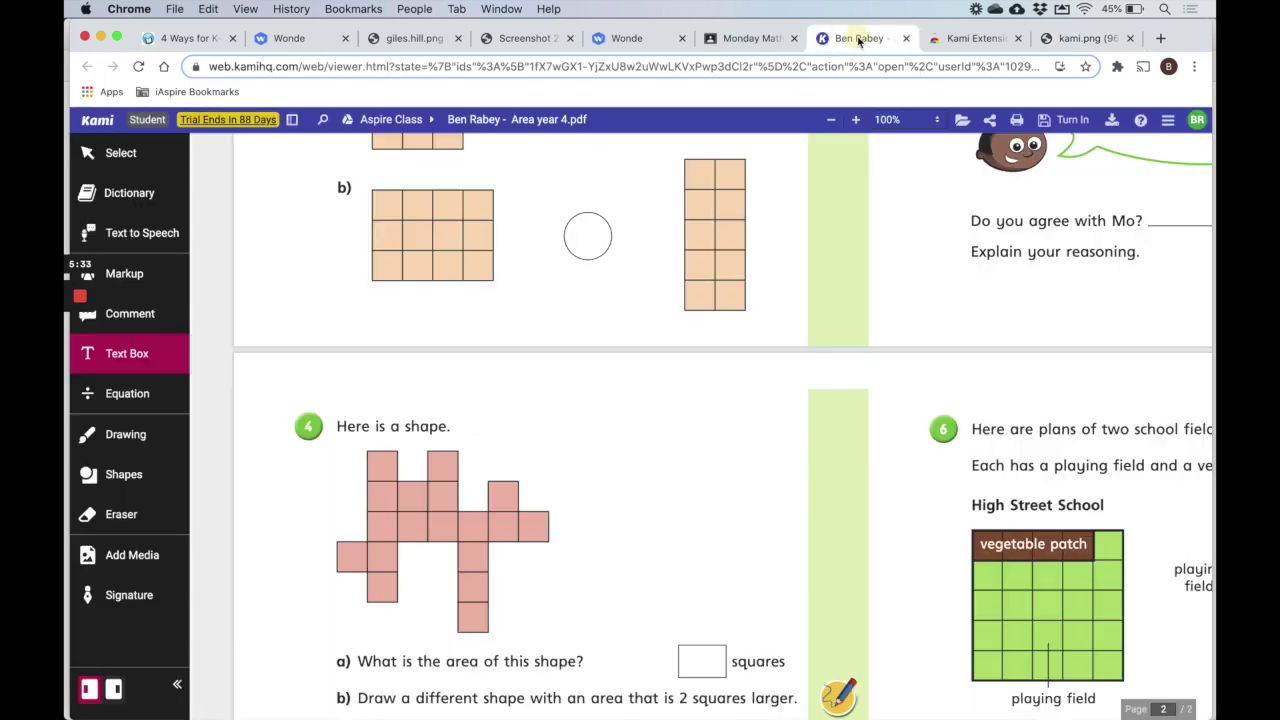
scroll(741, 451, up, 5)
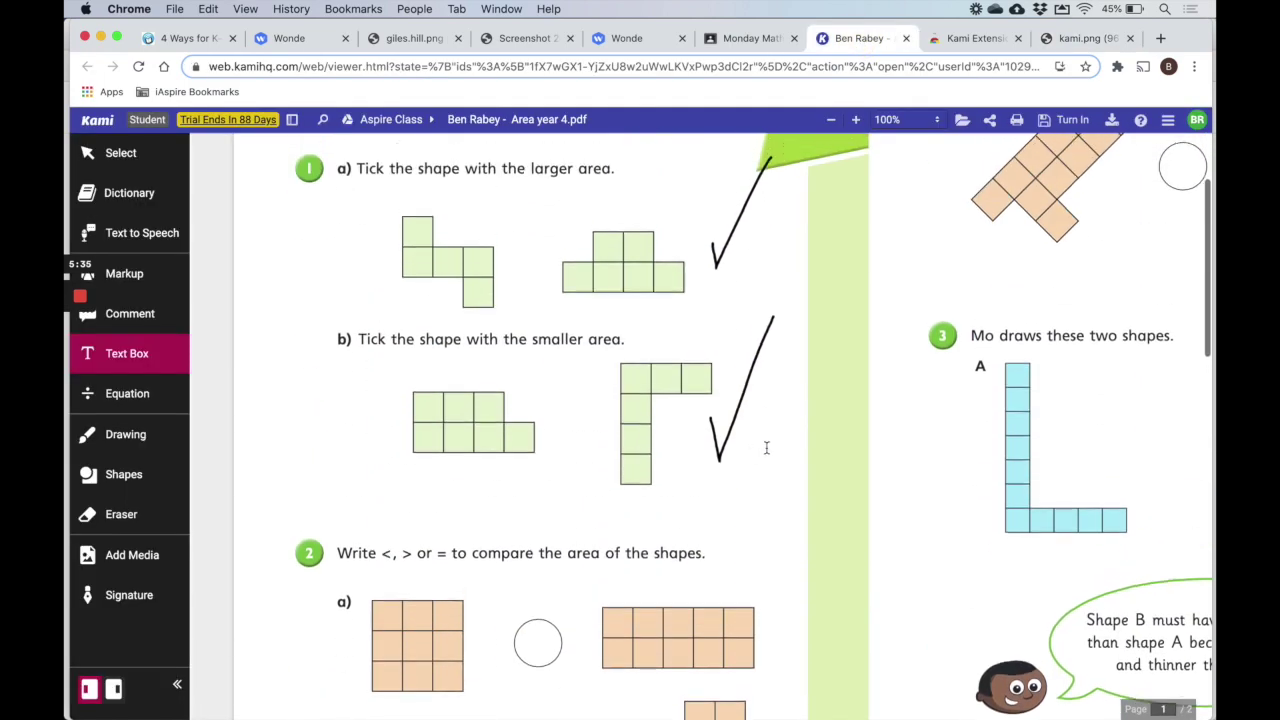
scroll(766, 443, down, 1)
scroll(770, 447, down, 15)
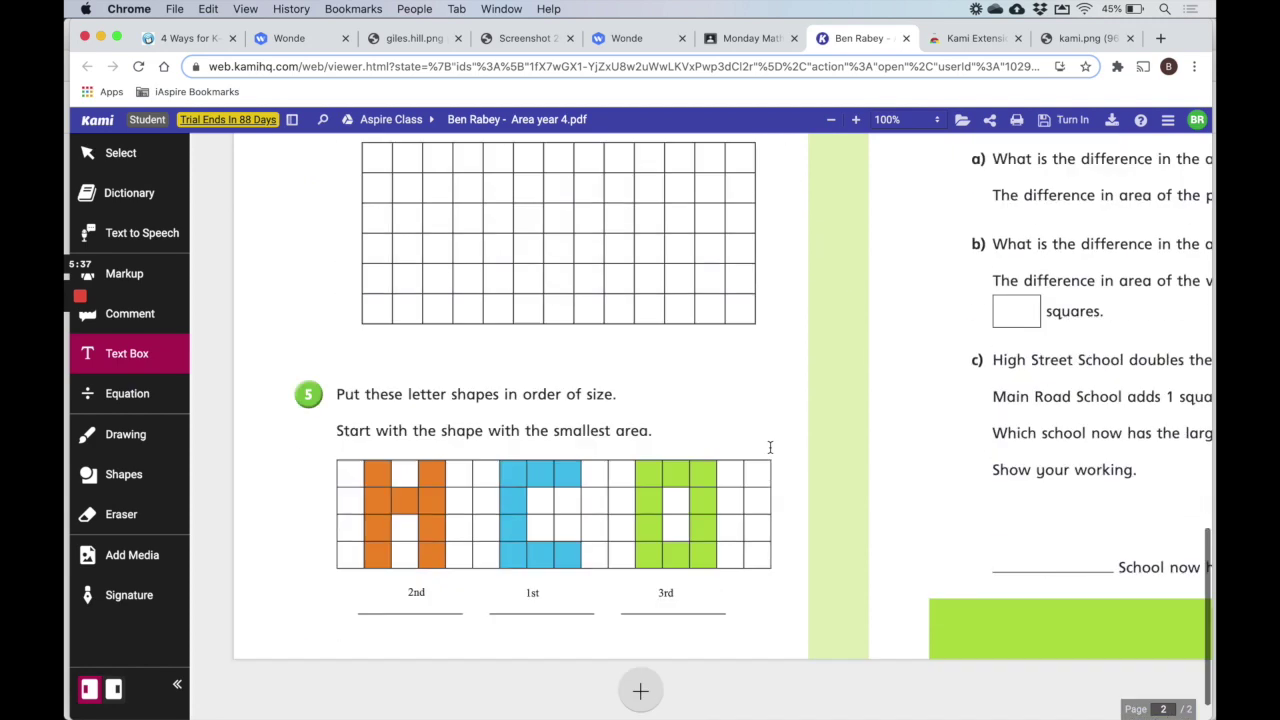
scroll(770, 447, up, 15)
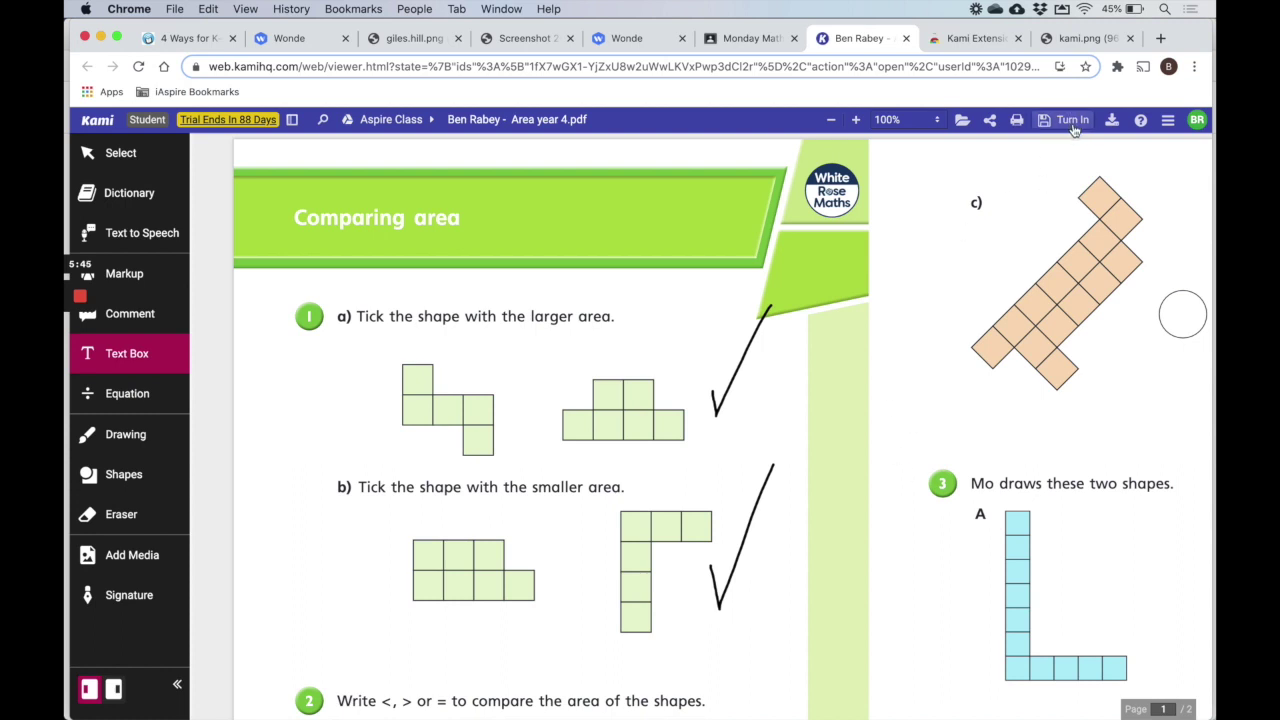
key(alt+p)
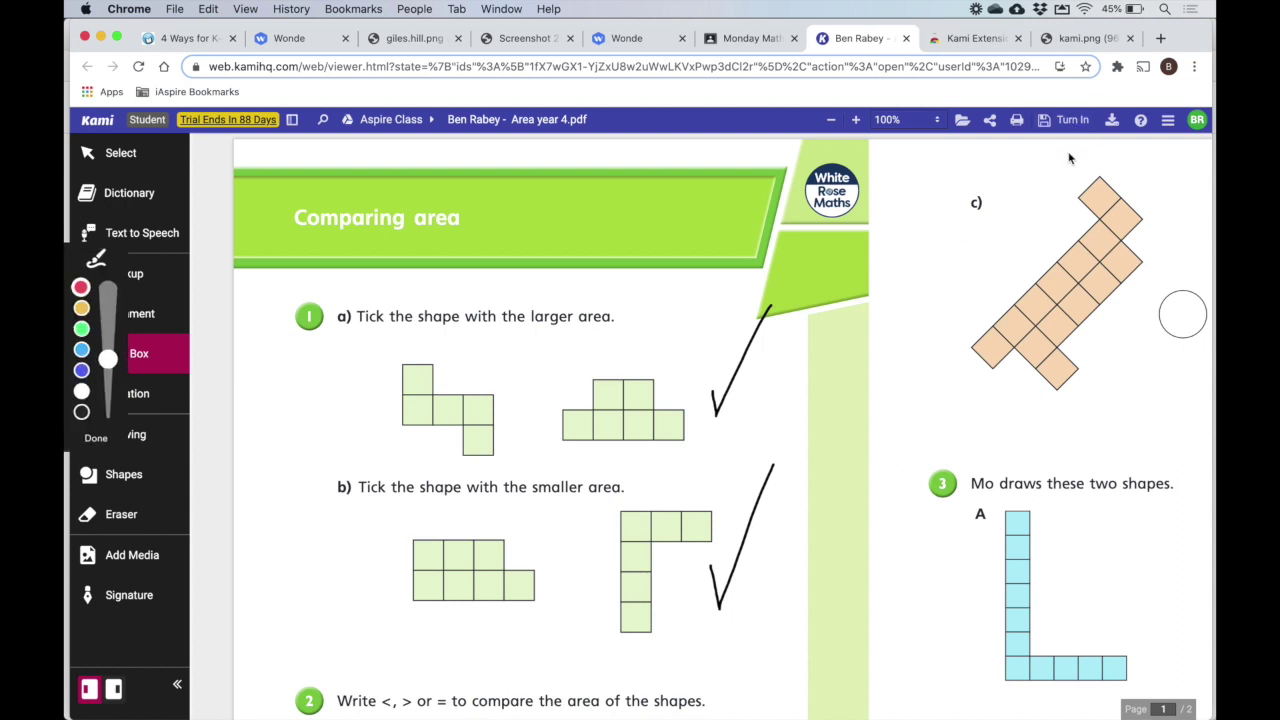
mouse_move(1070, 152)
mouse_down()
mouse_move(994, 120)
mouse_move(1100, 83)
mouse_move(1108, 128)
mouse_move(1050, 150)
mouse_up()
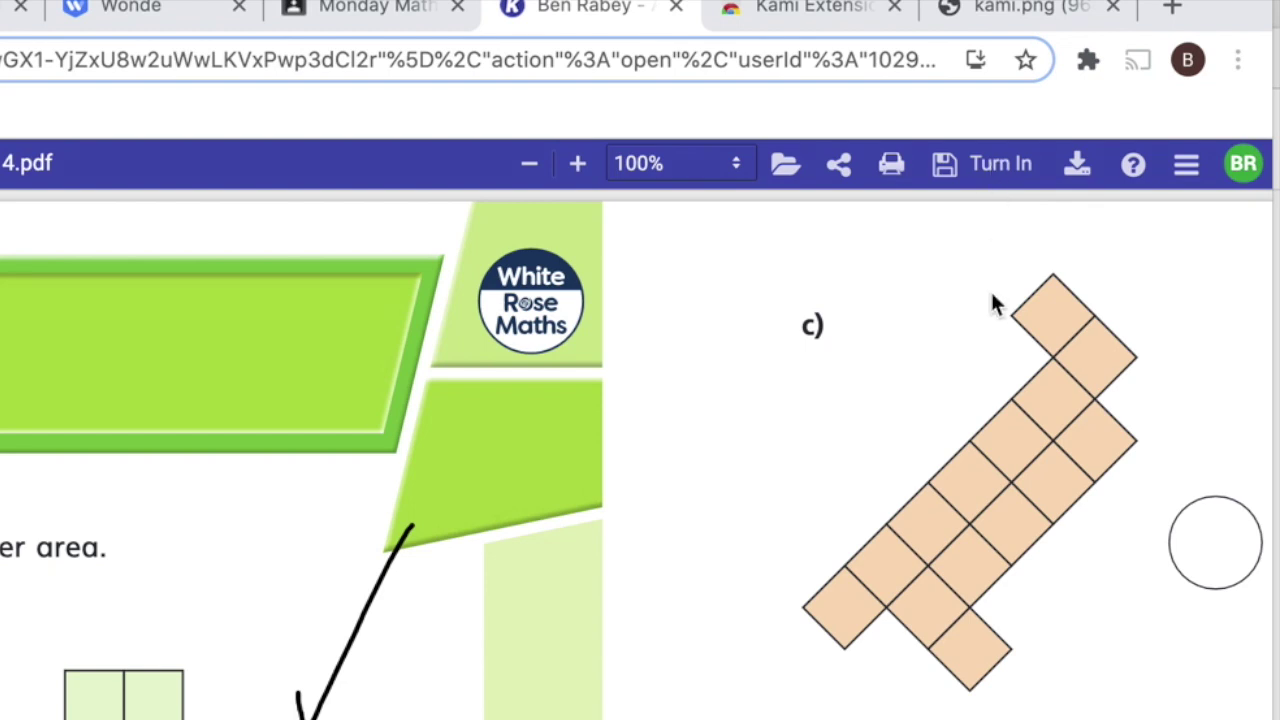
Step: Turn in the annotated worksheet for Monday Maths Task from Kami's Turn In panel
click(997, 170)
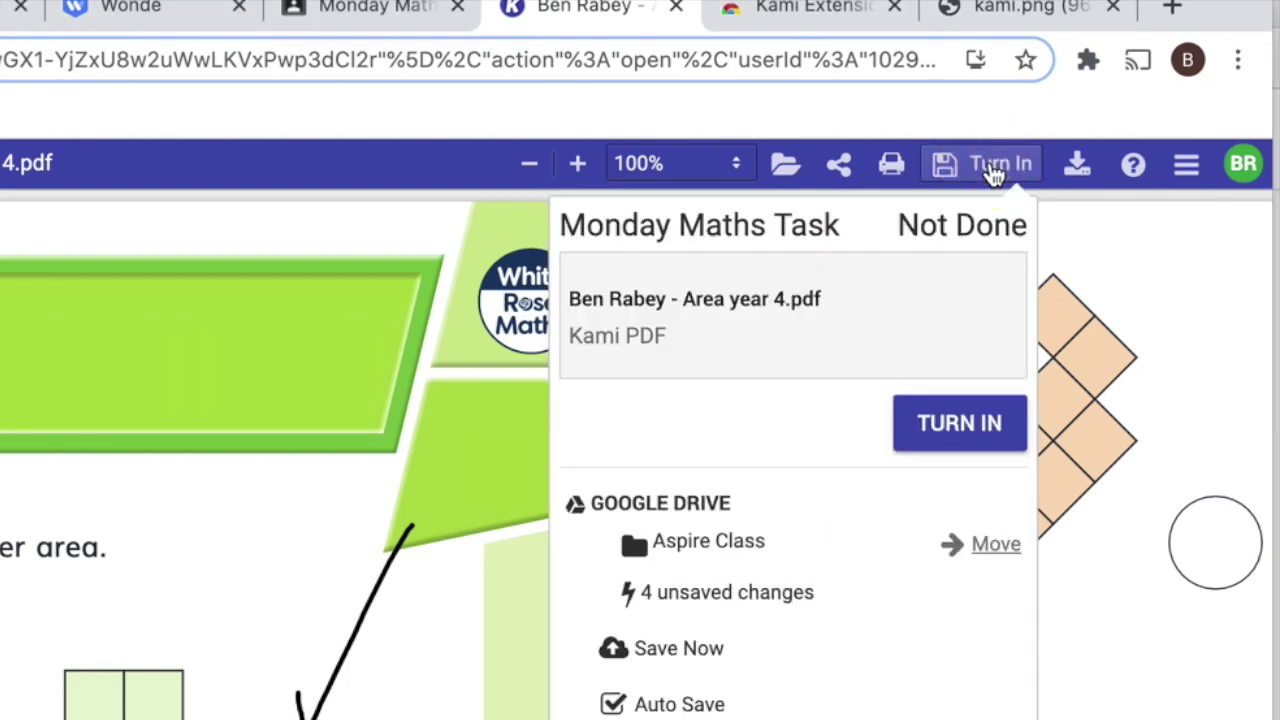
click(961, 439)
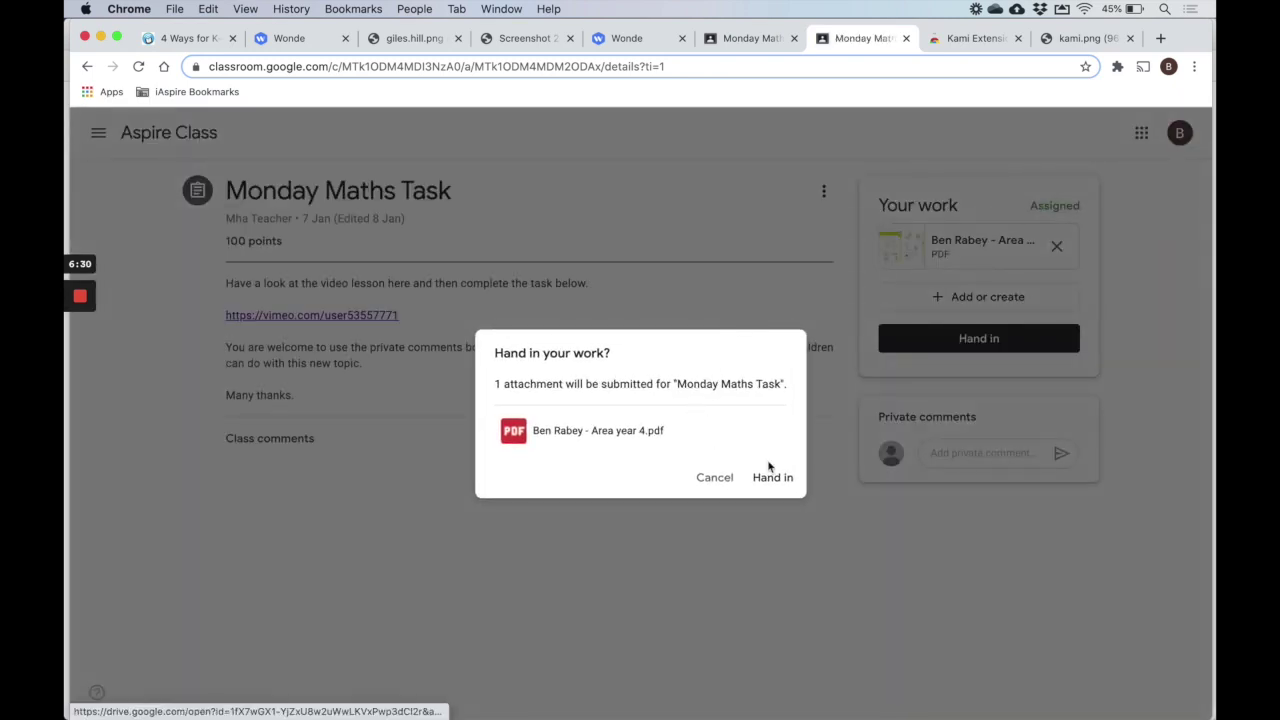
Step: Confirm handing in the Area year 4 worksheet
click(766, 482)
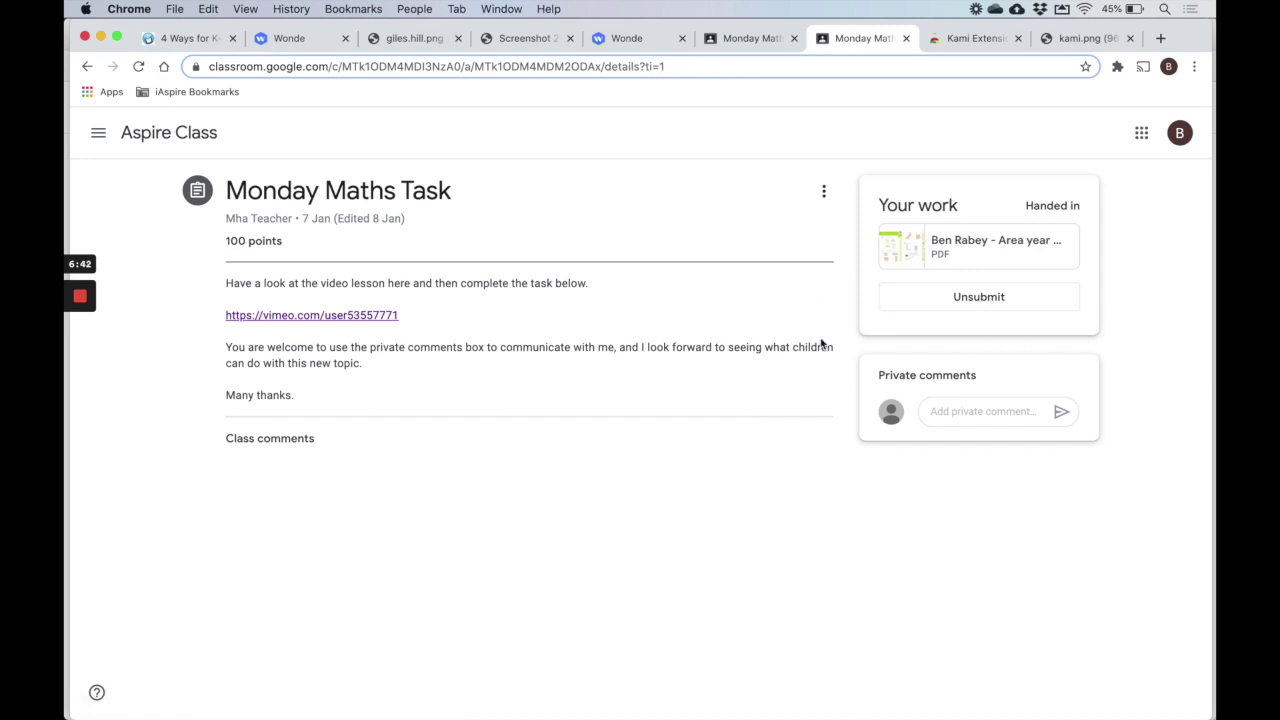
click(971, 410)
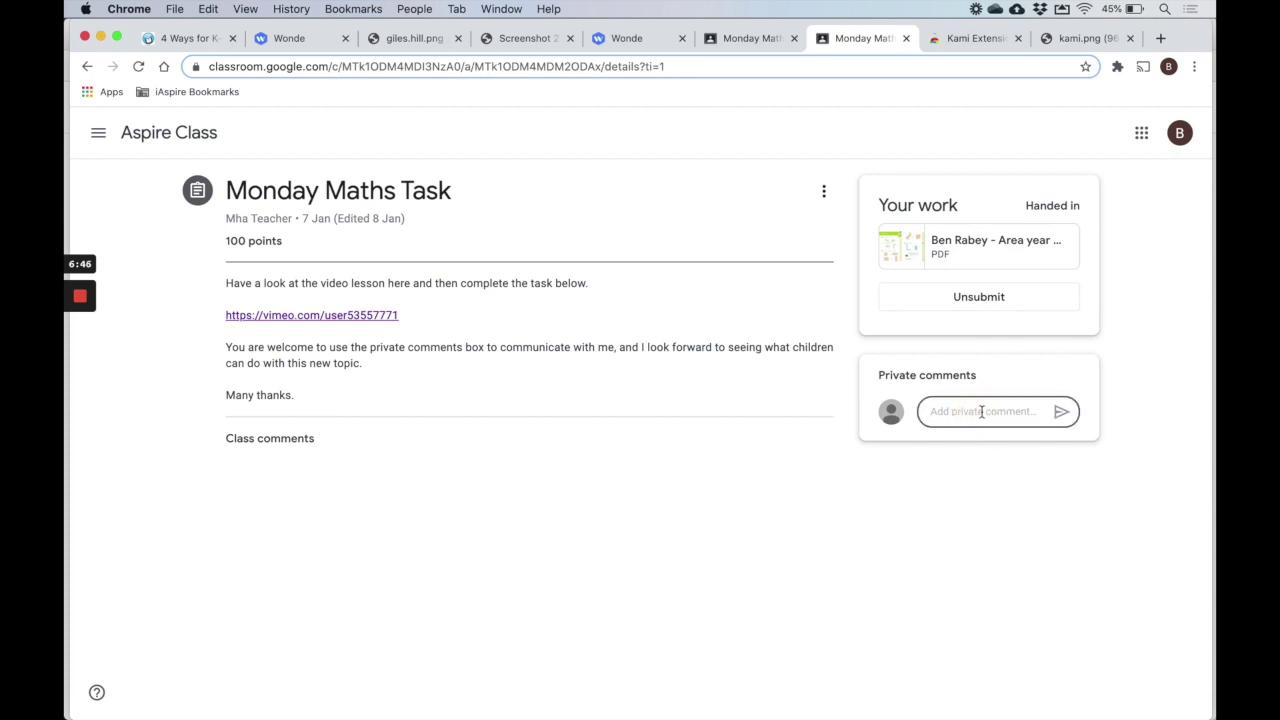
Step: Type the private comment 'Comments in here...' without sending it
text(Com)
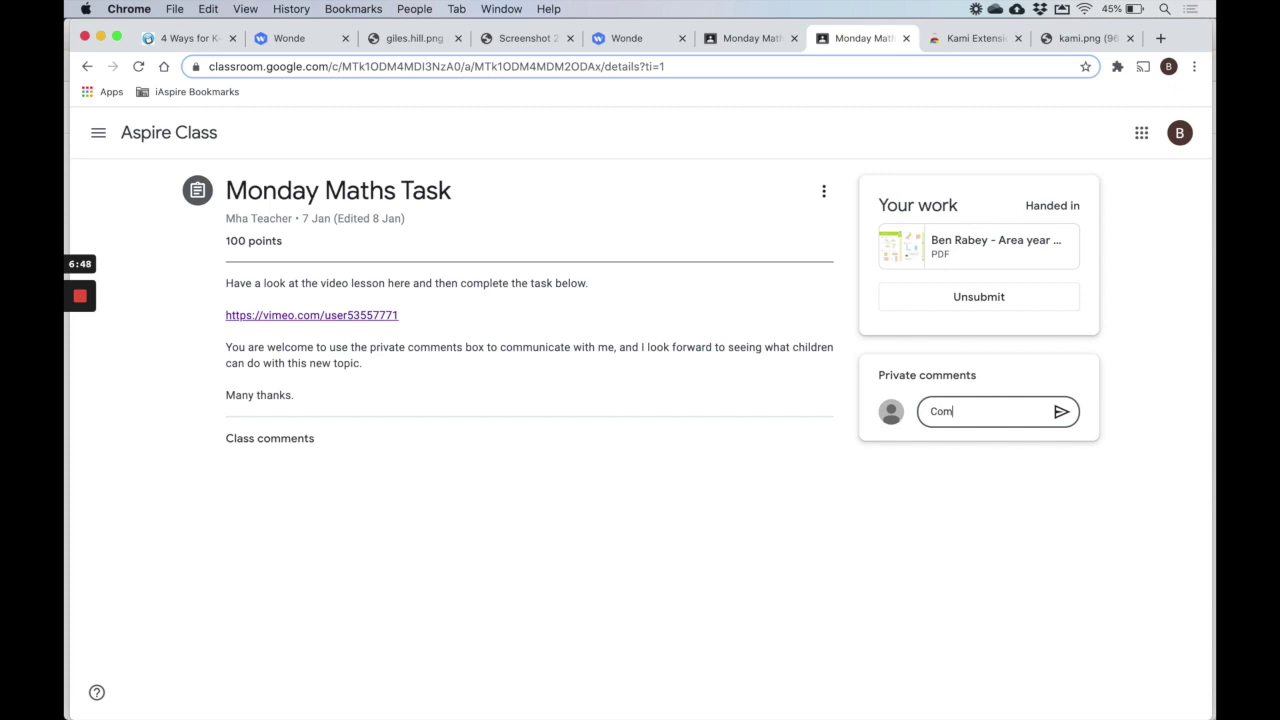
text(ments in here...)
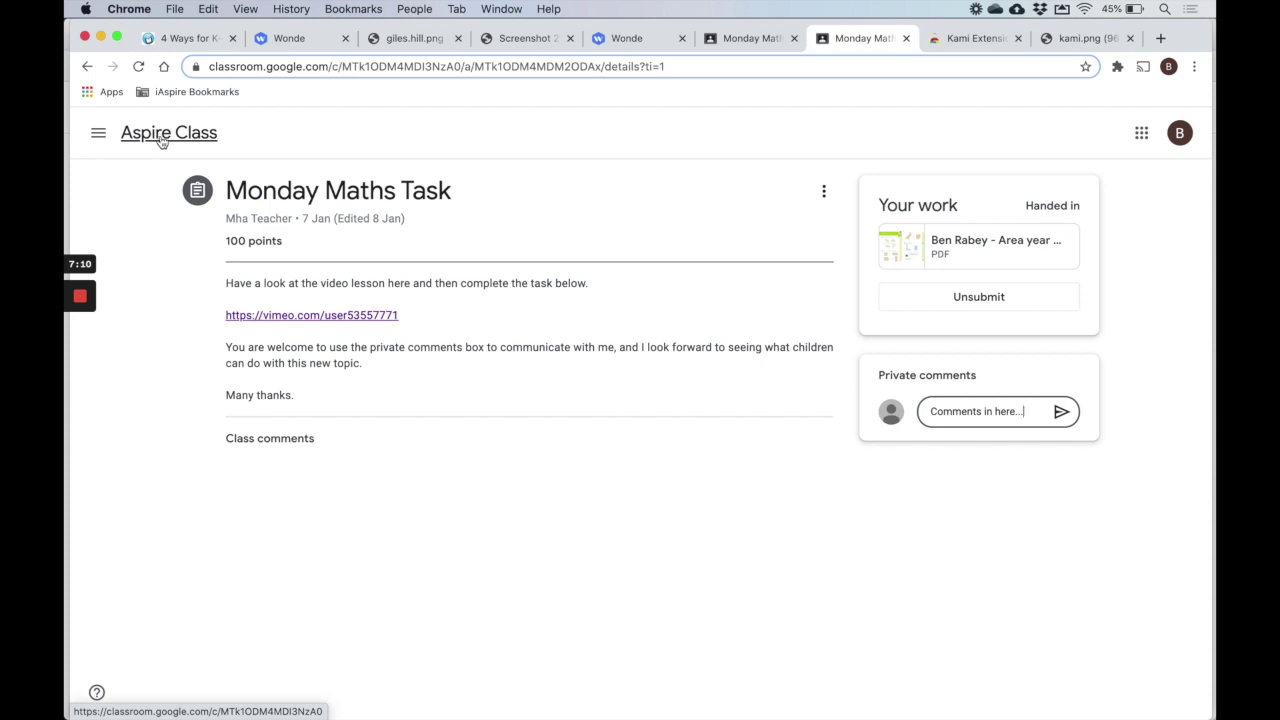
Step: Discard the unsent comment, leave for Aspire Class, and show its Classwork list
click(161, 141)
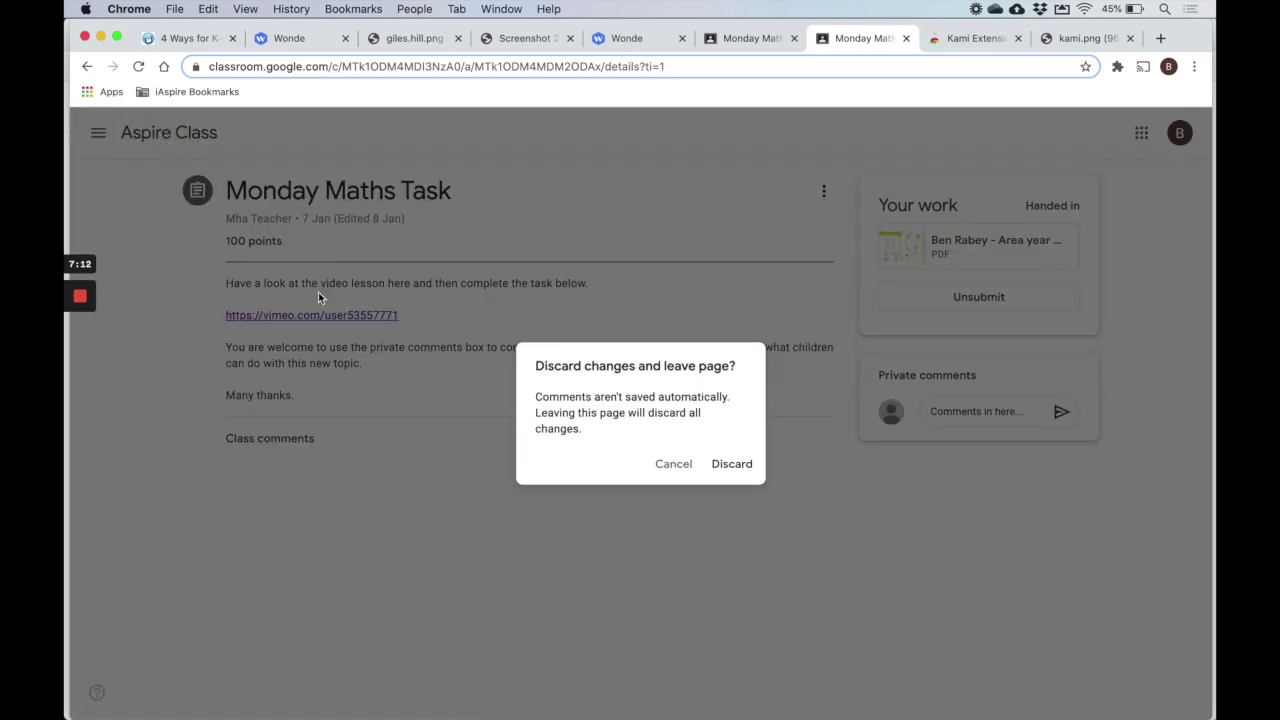
click(732, 463)
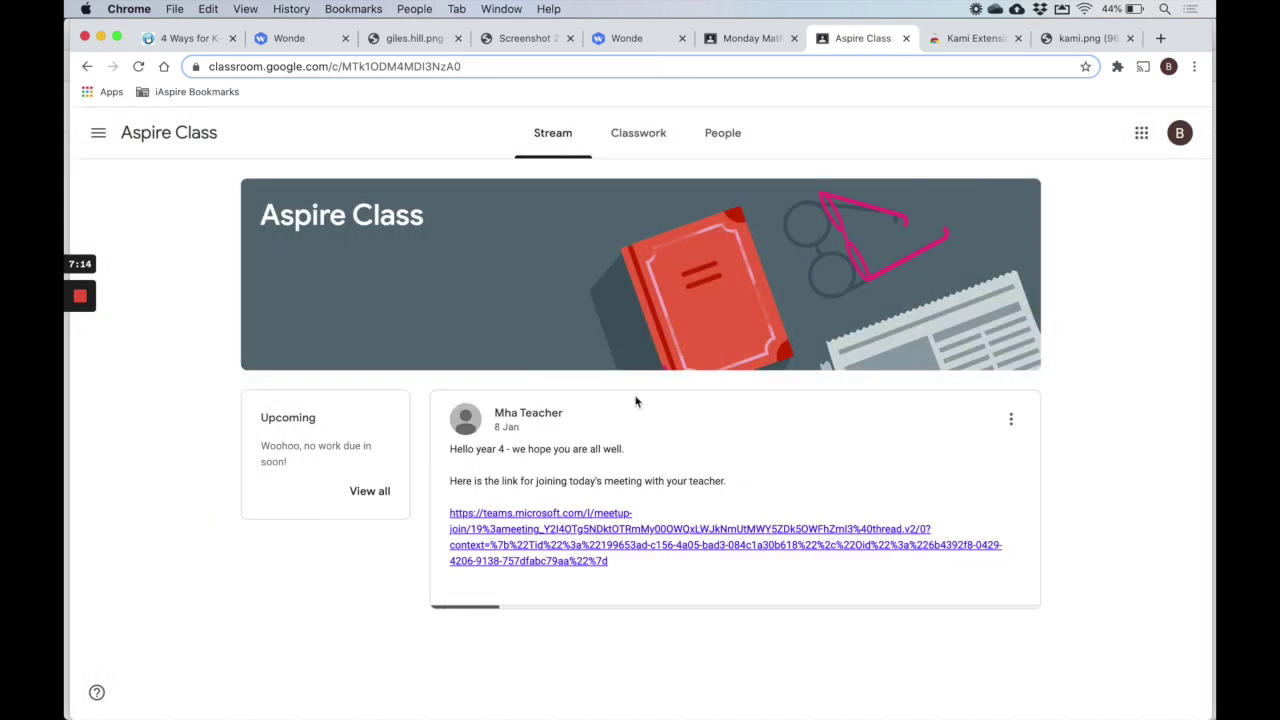
click(643, 132)
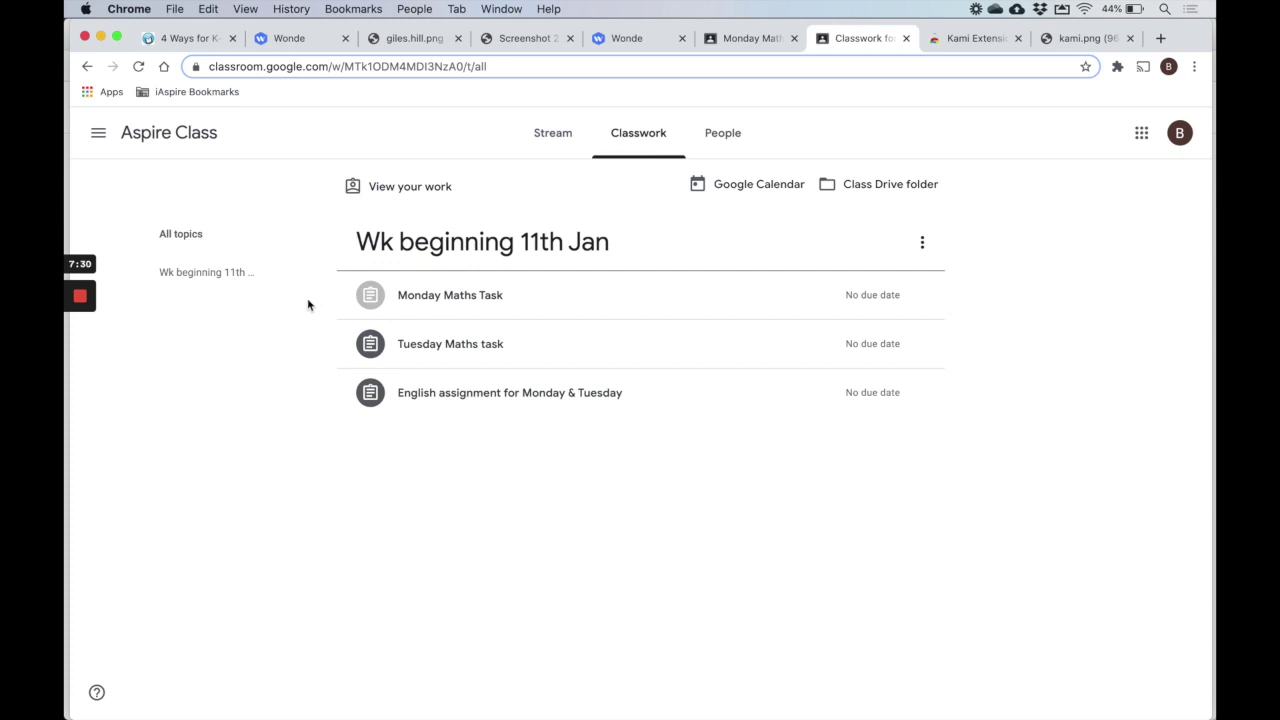
Step: Preview the handed-in Area year 4 PDF under Monday Maths Task and scroll through it
click(515, 300)
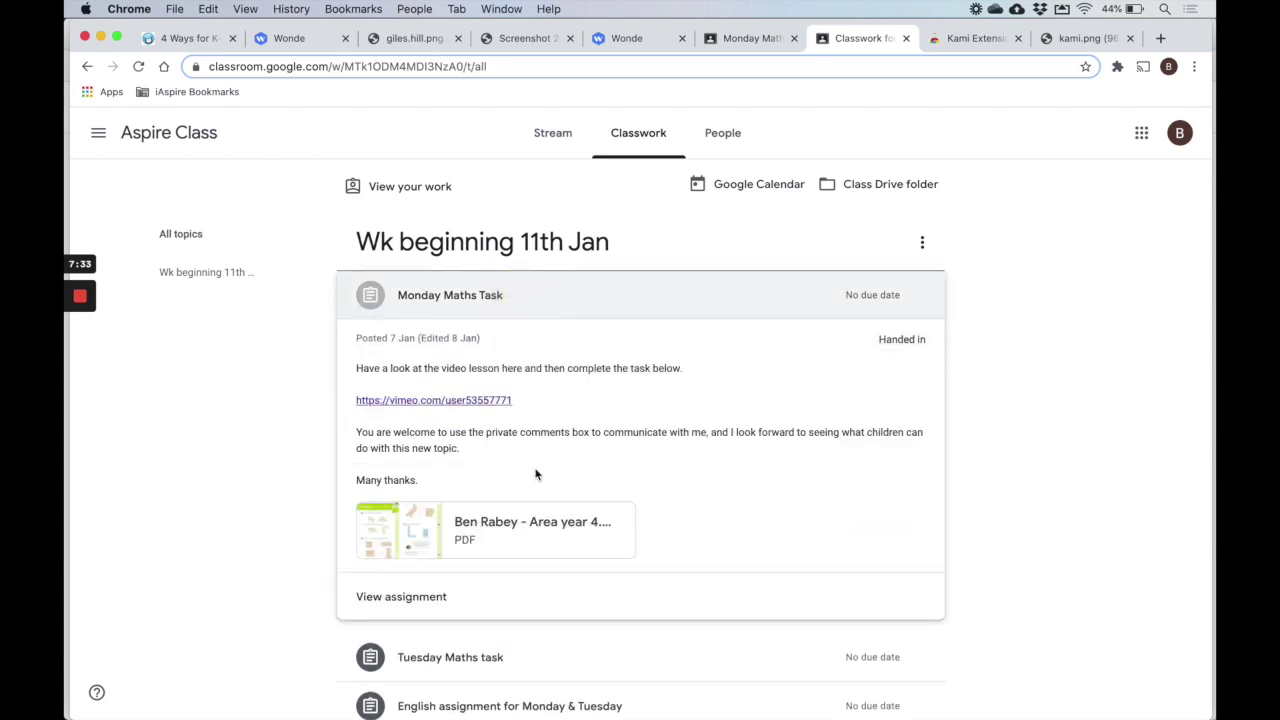
click(526, 527)
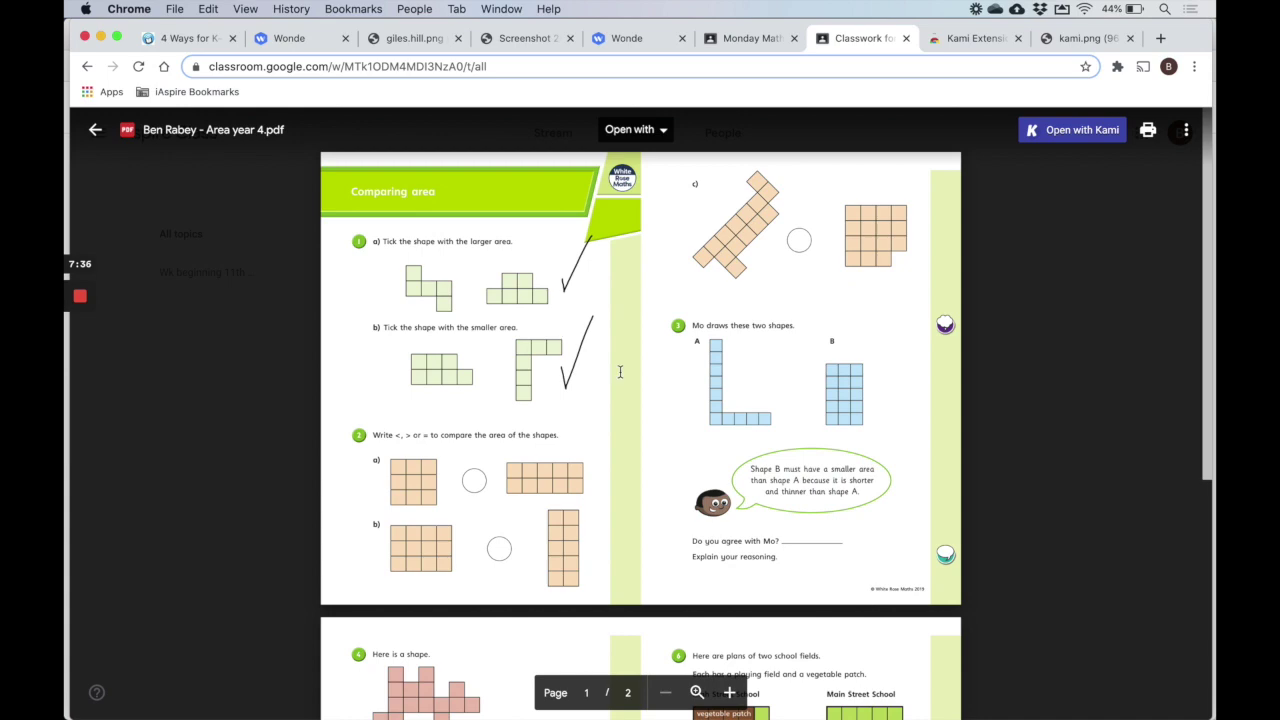
scroll(662, 408, down, 2)
scroll(660, 410, down, 3)
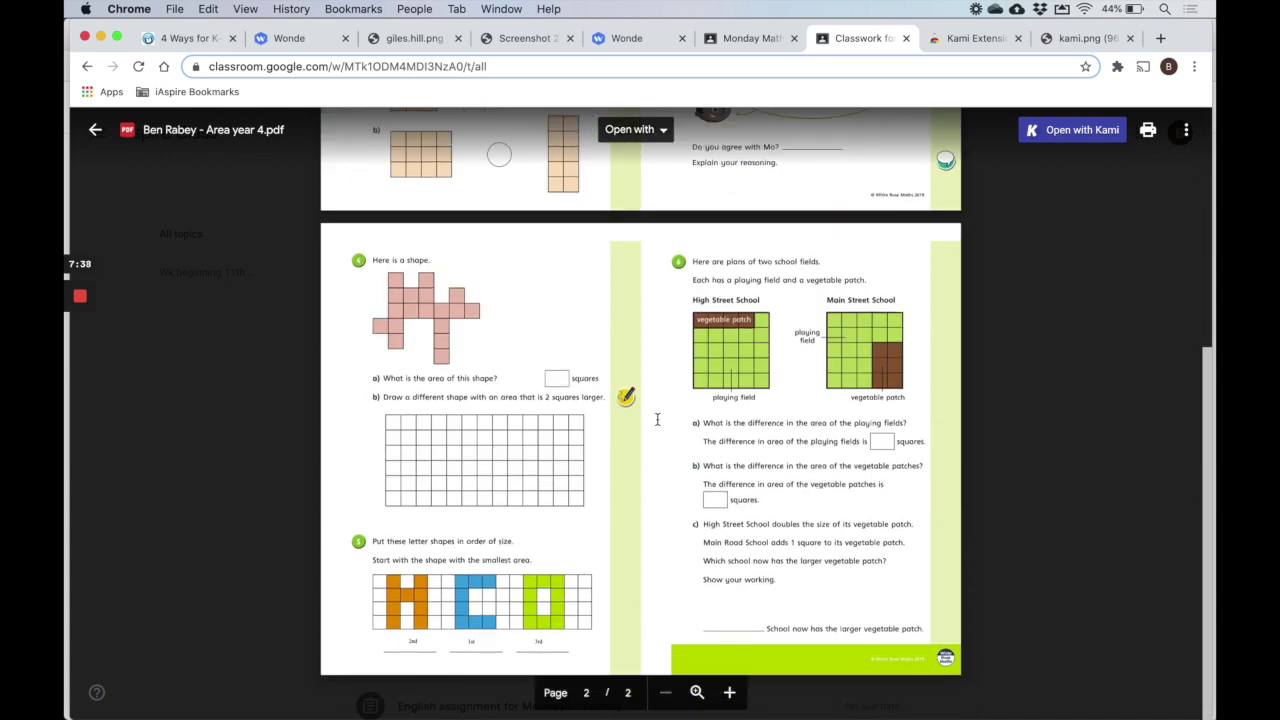